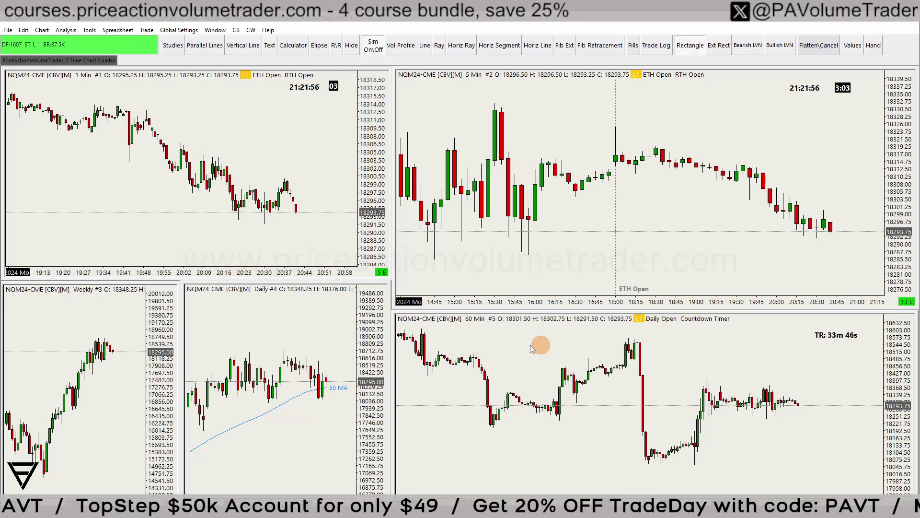
# Fit more bars into the 5-minute and 1-minute NQM24 charts and activate the Hand tool.
pyautogui.scroll(-3, 692, 205)
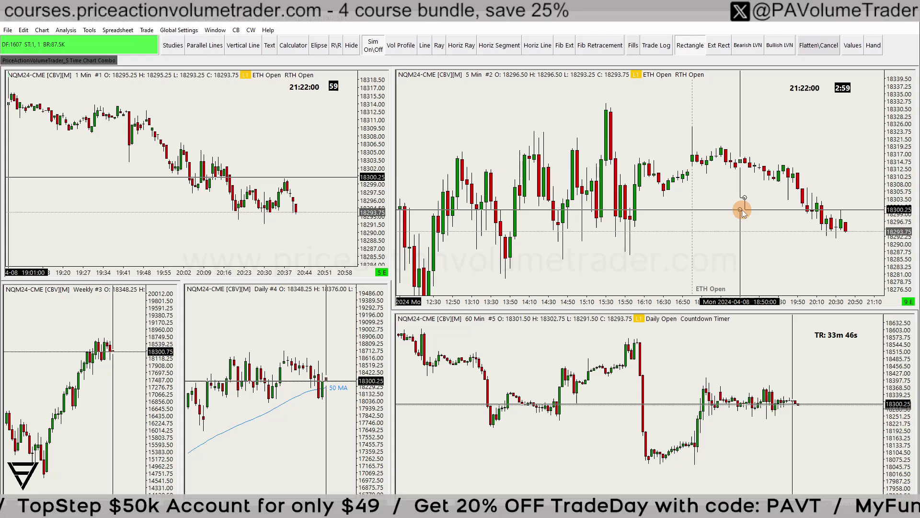
pyautogui.click(874, 45)
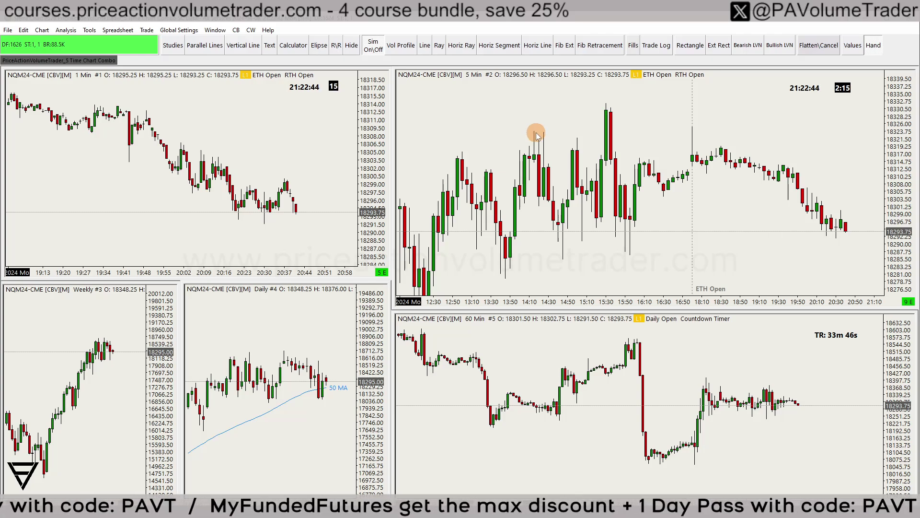
pyautogui.scroll(-3, 240, 135)
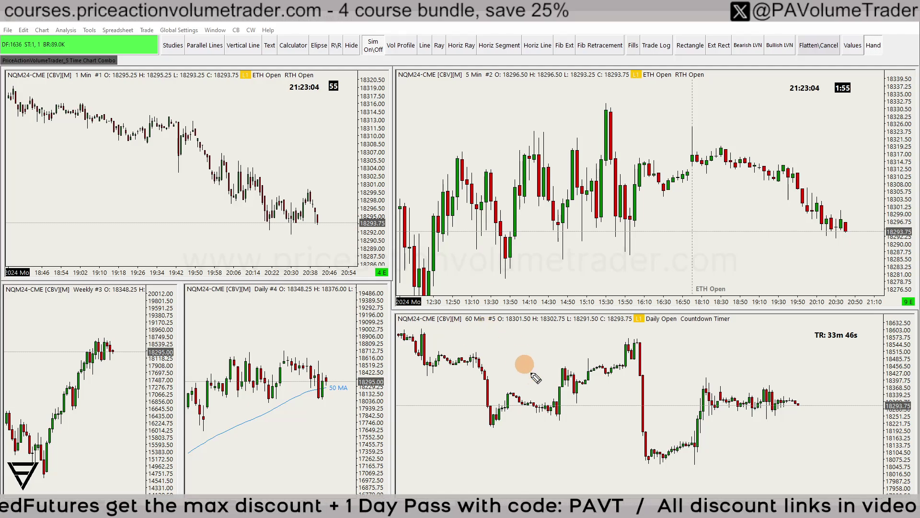
pyautogui.moveTo(75, 77); pyautogui.dragTo(103, 76)
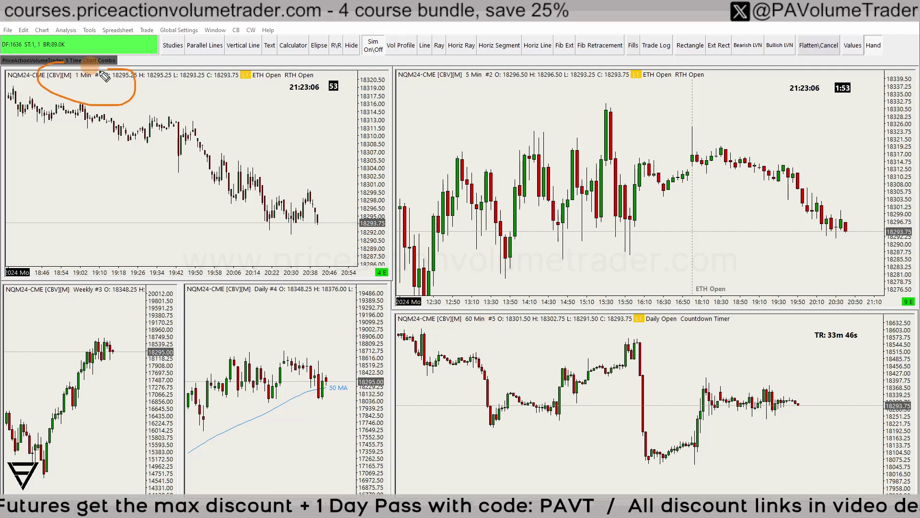
pyautogui.moveTo(501, 72); pyautogui.dragTo(529, 56)
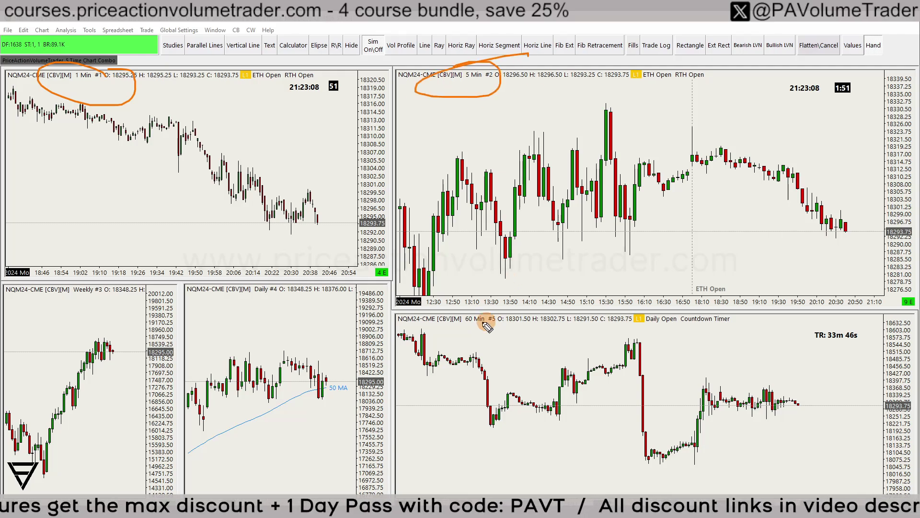
pyautogui.moveTo(485, 325)
pyautogui.mouseDown()
pyautogui.moveTo(458, 322)
pyautogui.moveTo(496, 307)
pyautogui.mouseUp()
pyautogui.moveTo(233, 278)
pyautogui.mouseDown()
pyautogui.moveTo(295, 277)
pyautogui.moveTo(268, 261)
pyautogui.mouseUp()
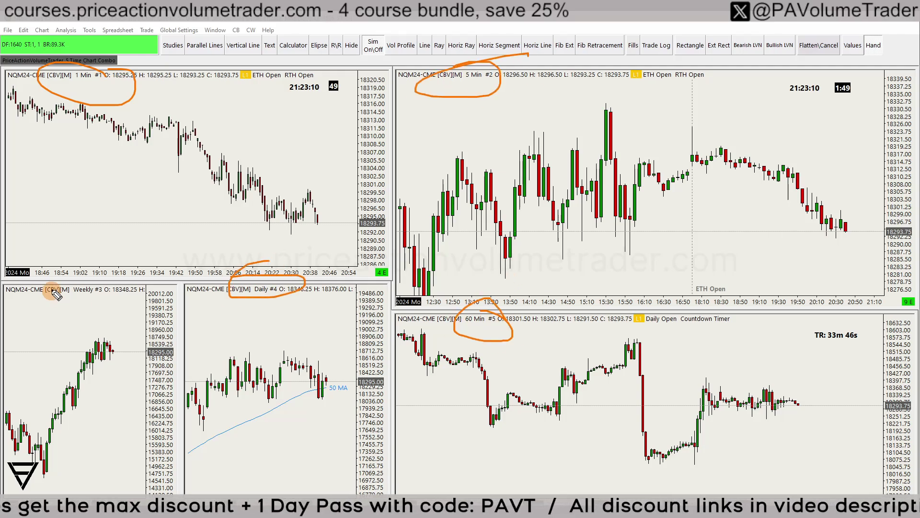
pyautogui.moveTo(55, 294); pyautogui.dragTo(119, 280)
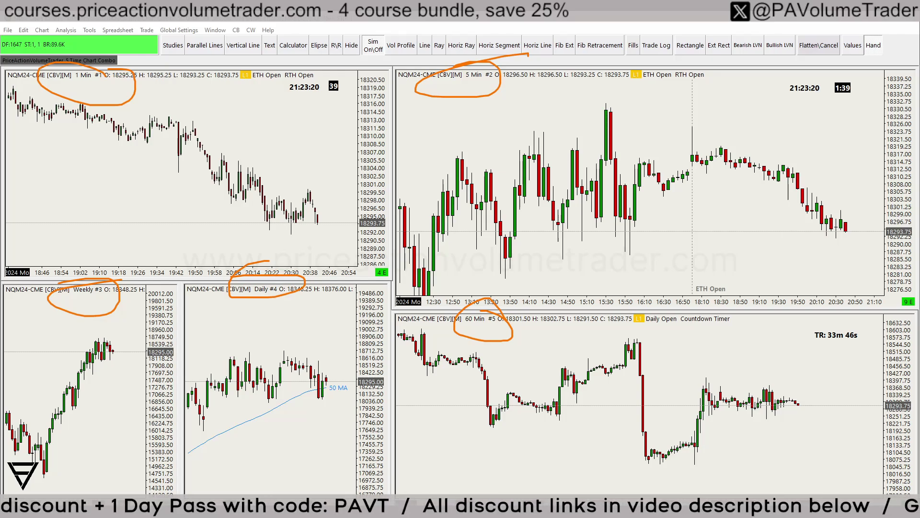
pyautogui.press('Escape')
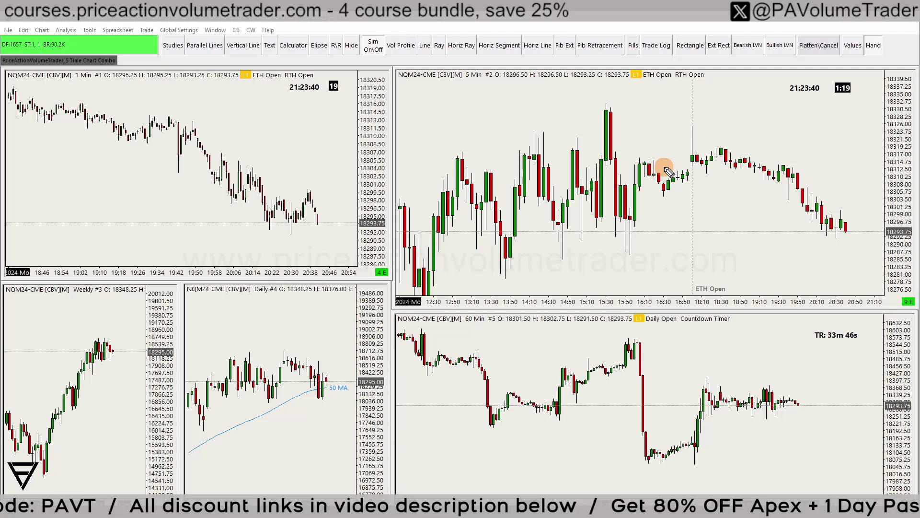
pyautogui.moveTo(888, 111)
pyautogui.mouseDown()
pyautogui.moveTo(884, 203)
pyautogui.moveTo(885, 122)
pyautogui.mouseUp()
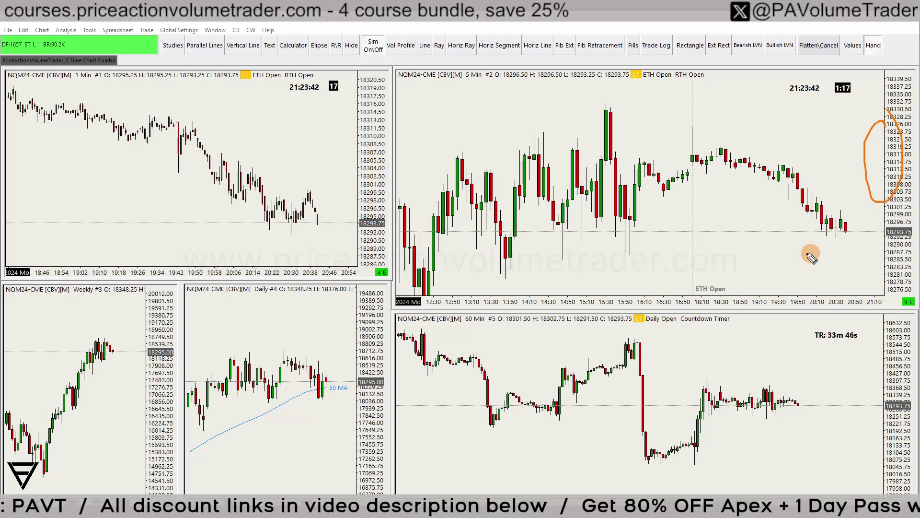
pyautogui.moveTo(734, 272)
pyautogui.mouseDown()
pyautogui.moveTo(812, 282)
pyautogui.moveTo(714, 280)
pyautogui.mouseUp()
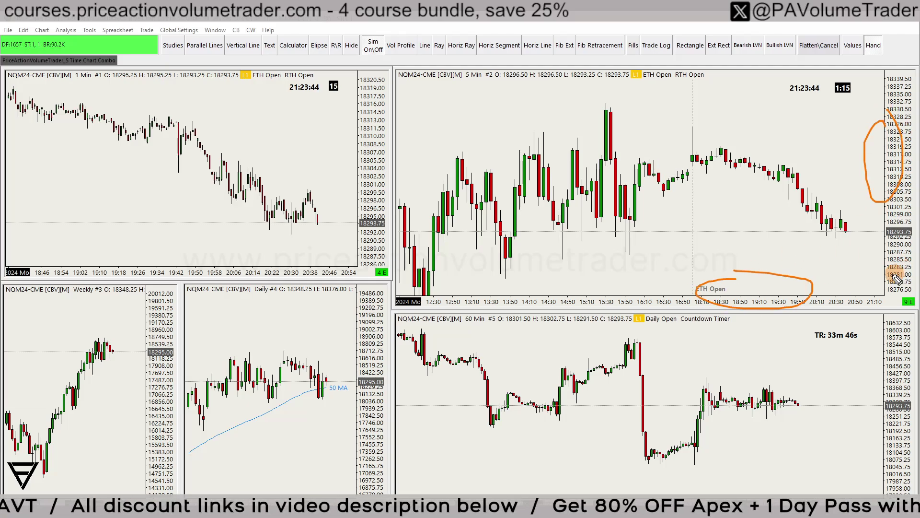
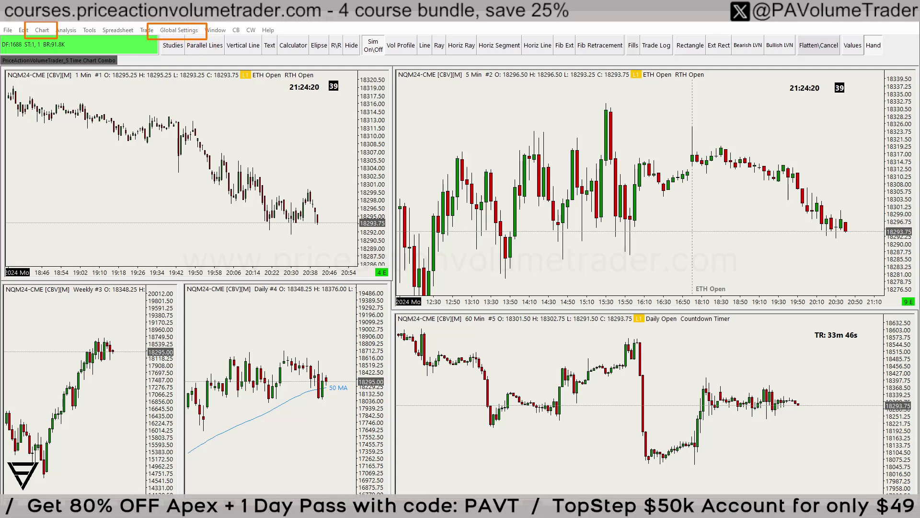
# Review the Colors and Widths, Fonts and Other pages of the chart-level graphics settings and close the dialog.
pyautogui.click(43, 30)
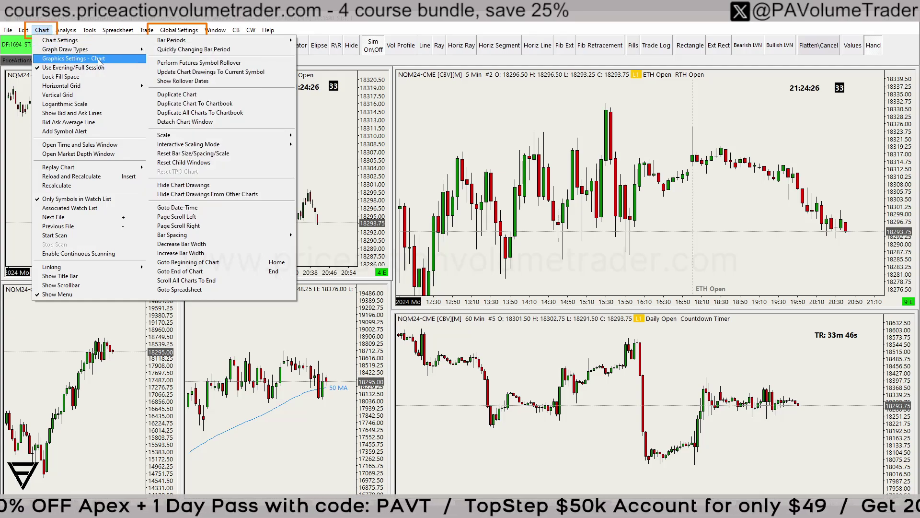
pyautogui.click(102, 62)
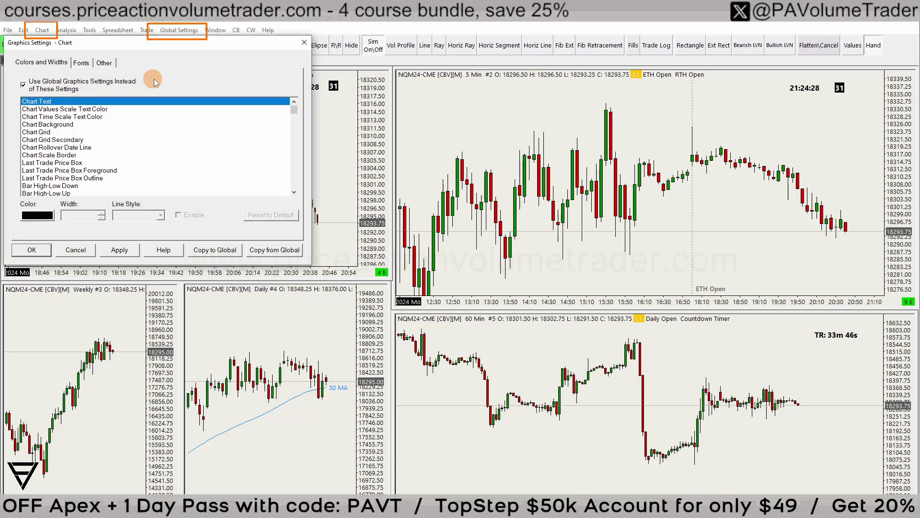
pyautogui.moveTo(127, 46); pyautogui.dragTo(333, 146)
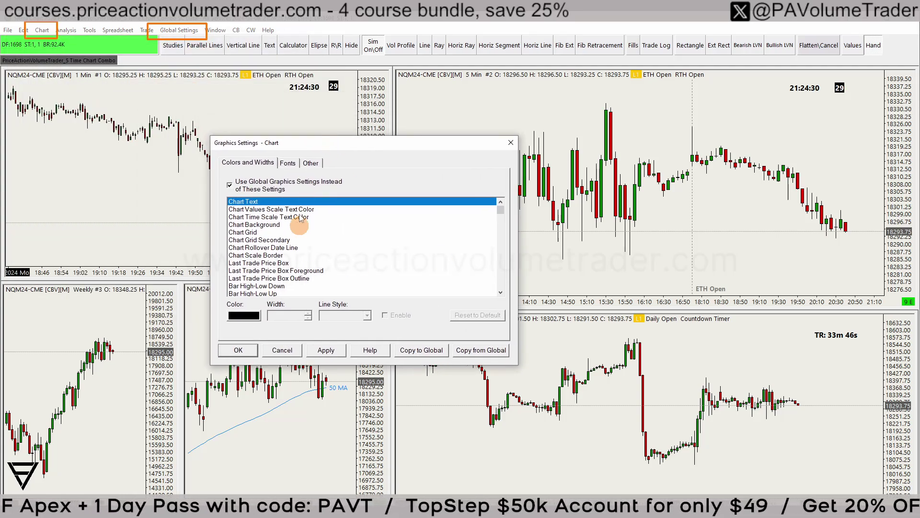
pyautogui.moveTo(397, 143); pyautogui.dragTo(388, 139)
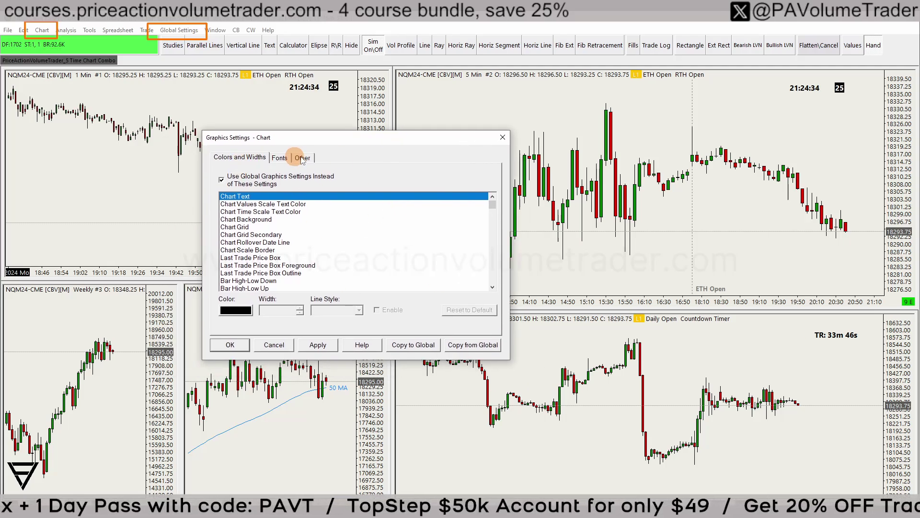
pyautogui.click(280, 158)
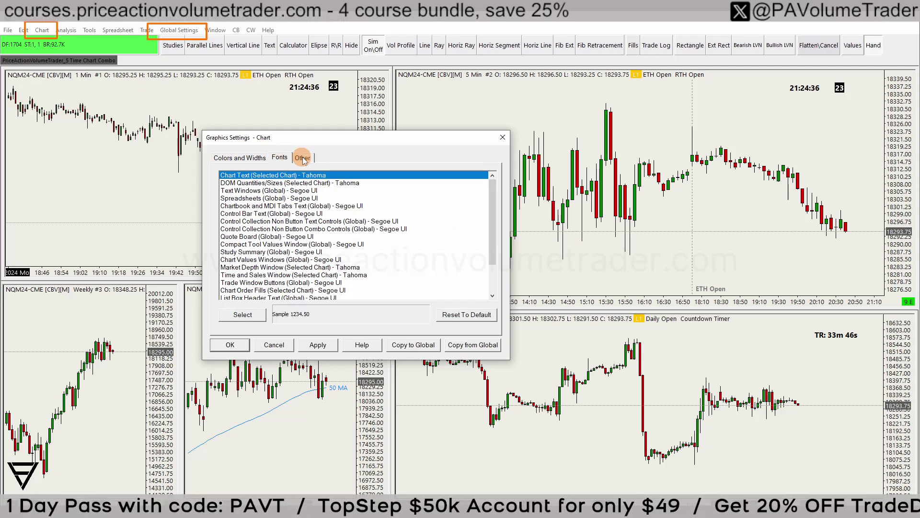
pyautogui.click(302, 158)
pyautogui.click(236, 157)
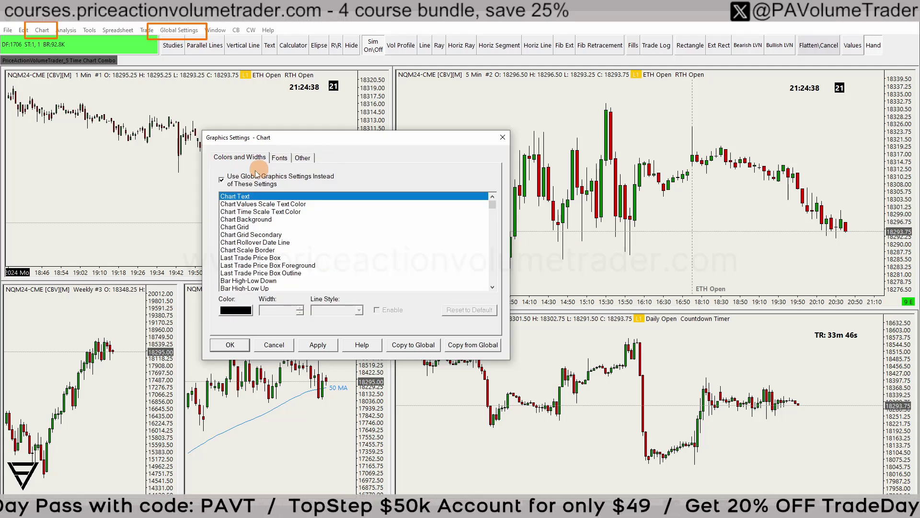
pyautogui.click(230, 344)
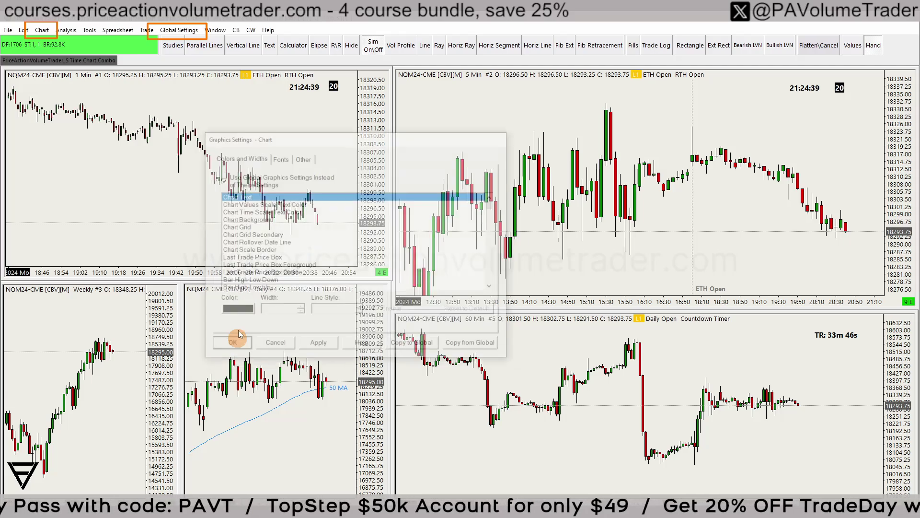
# Inspect the Colors and Widths page of the global graphics settings for the chart-level override option and close the dialog.
pyautogui.click(182, 31)
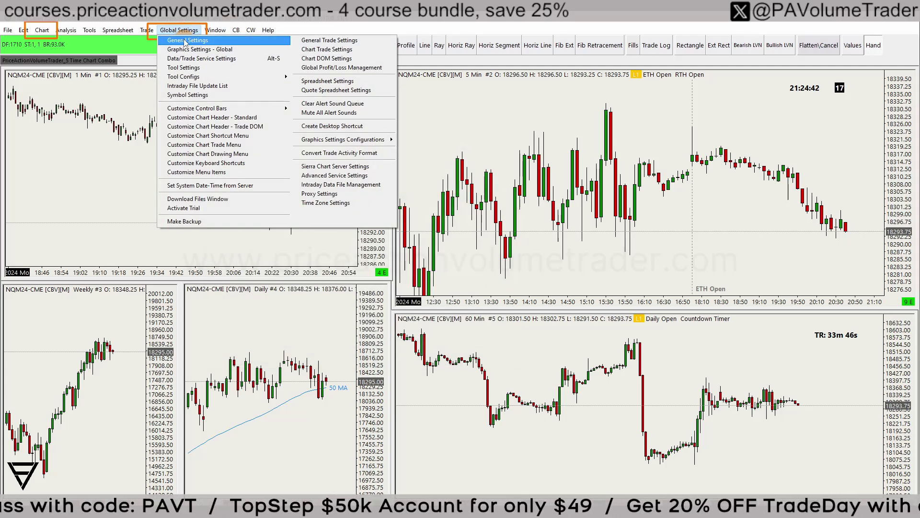
pyautogui.click(240, 53)
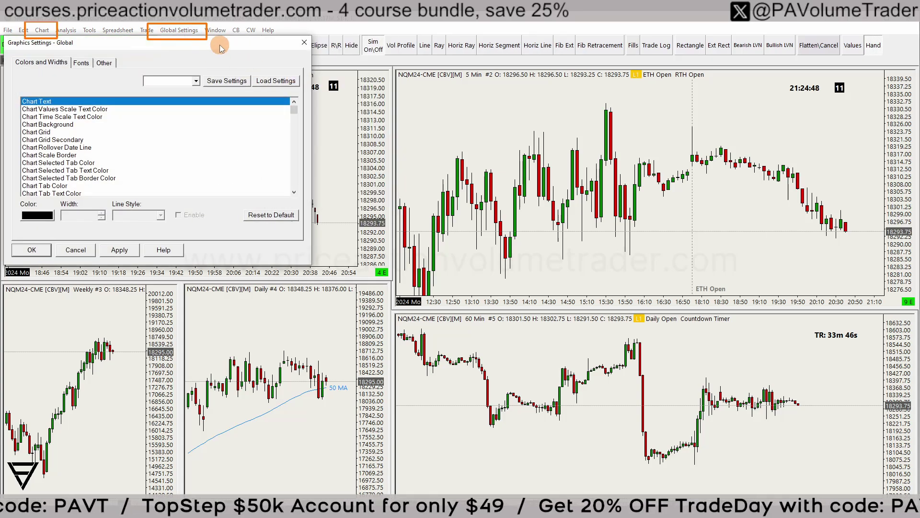
pyautogui.moveTo(237, 47); pyautogui.dragTo(416, 124)
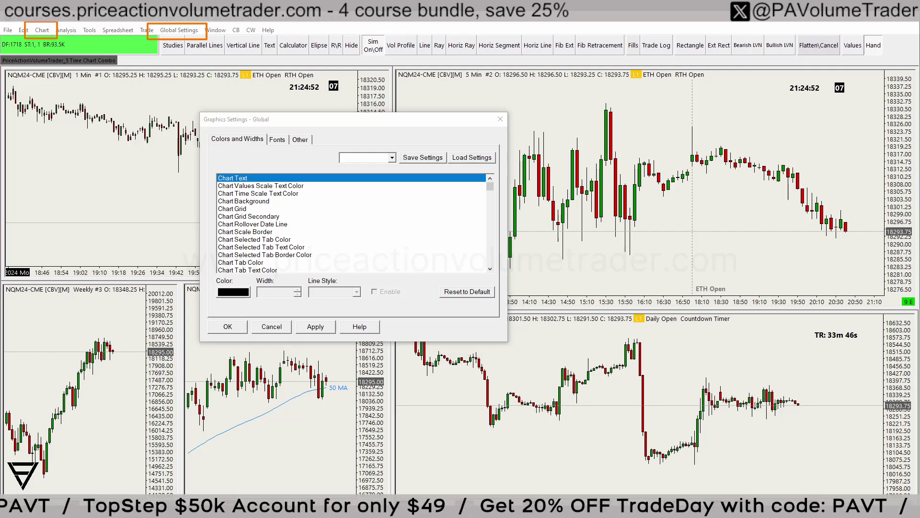
pyautogui.moveTo(219, 152)
pyautogui.mouseDown()
pyautogui.moveTo(323, 155)
pyautogui.moveTo(307, 170)
pyautogui.moveTo(226, 173)
pyautogui.moveTo(220, 156)
pyautogui.moveTo(239, 153)
pyautogui.mouseUp()
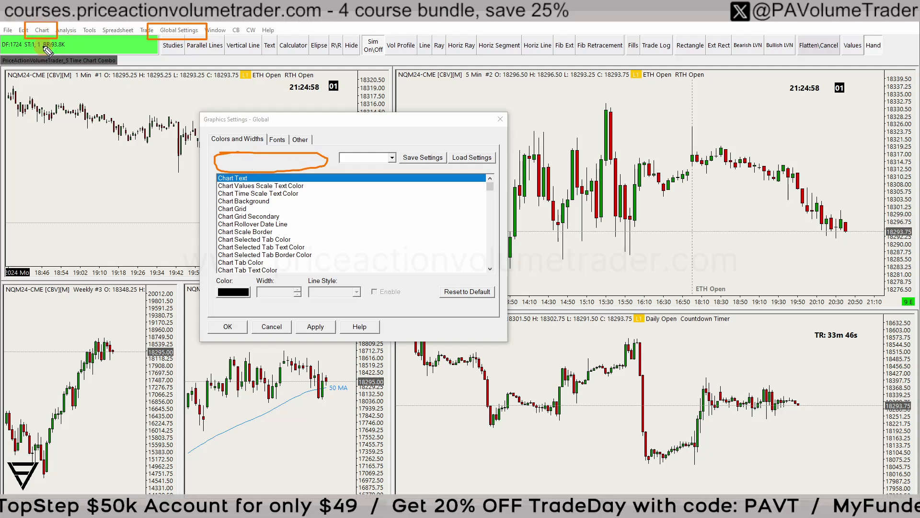
pyautogui.press('Escape')
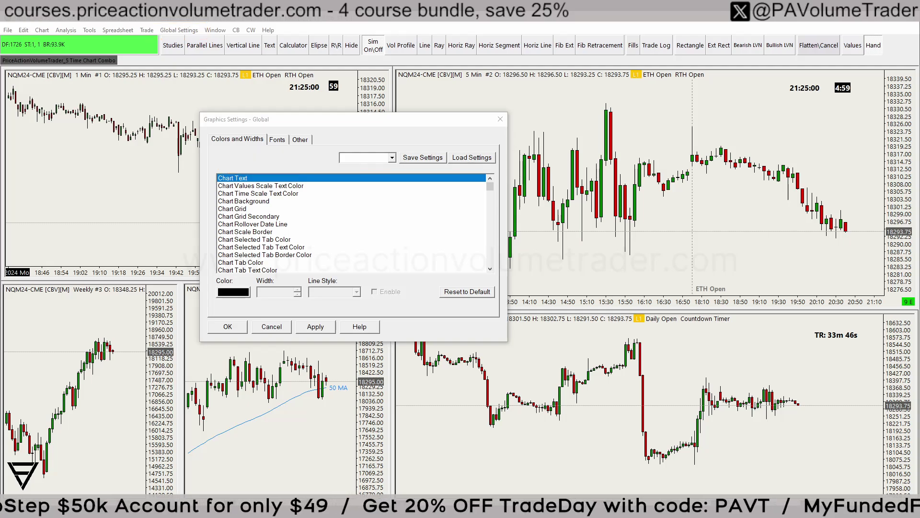
pyautogui.click(240, 326)
# Reopen the global graphics settings and move the dialog to the middle of the chartbook.
pyautogui.moveTo(495, 139); pyautogui.dragTo(456, 139)
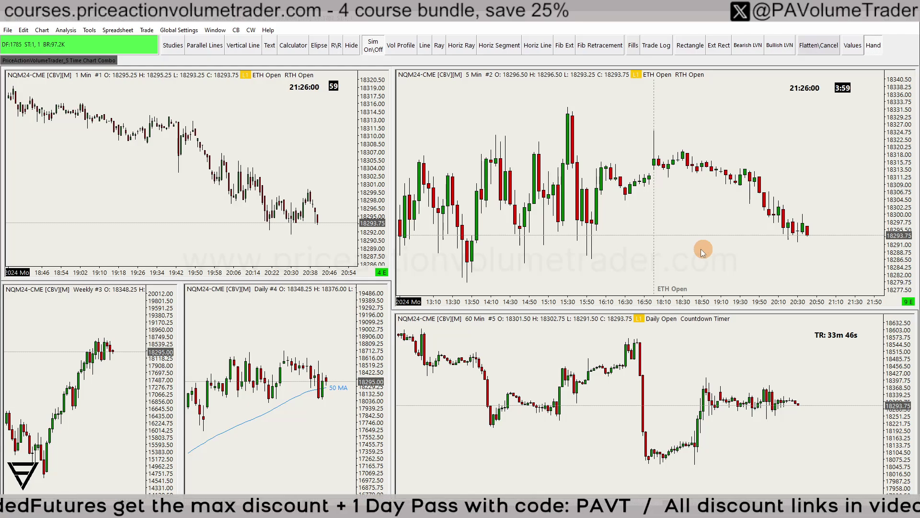
pyautogui.click(179, 30)
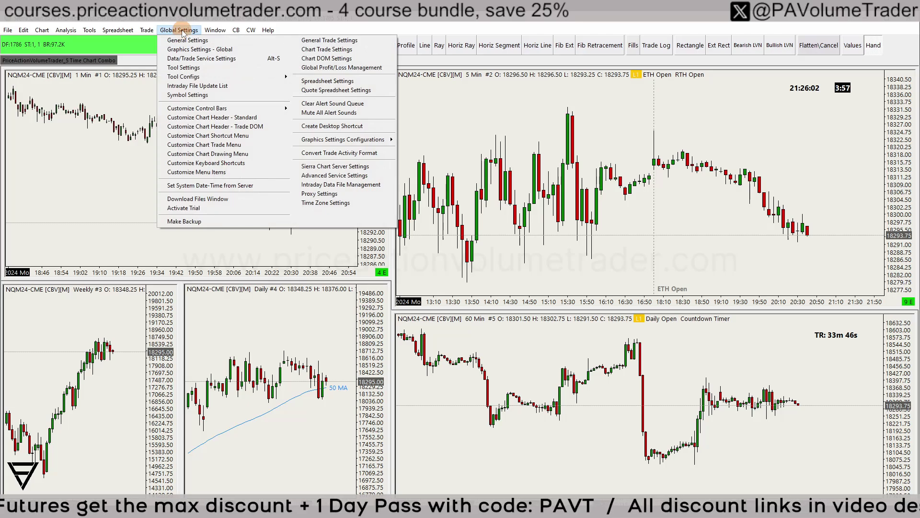
pyautogui.click(206, 50)
pyautogui.click(211, 58)
pyautogui.moveTo(197, 43); pyautogui.dragTo(505, 148)
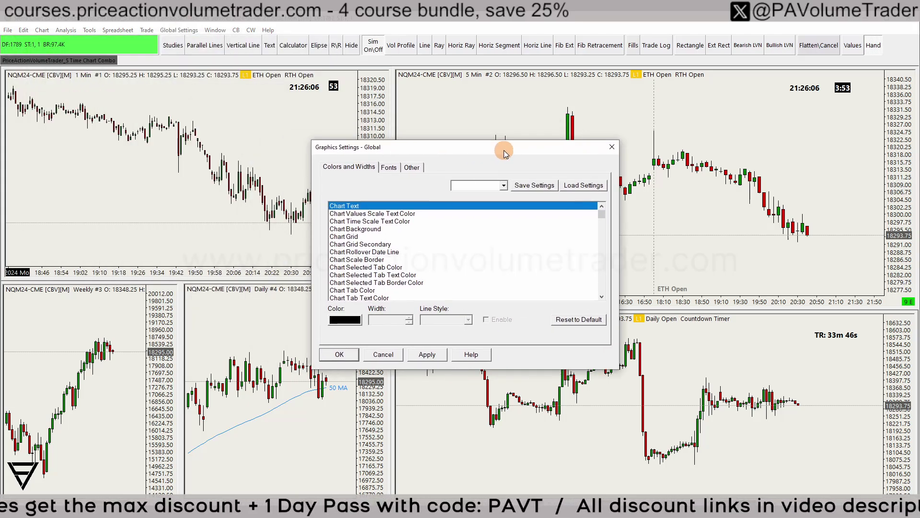
# Examine the global color and line settings for Chart Text, Chart Time Scale Text Color, Chart Background and Chart Grid Secondary, and close the dialog.
pyautogui.moveTo(372, 196); pyautogui.dragTo(326, 196)
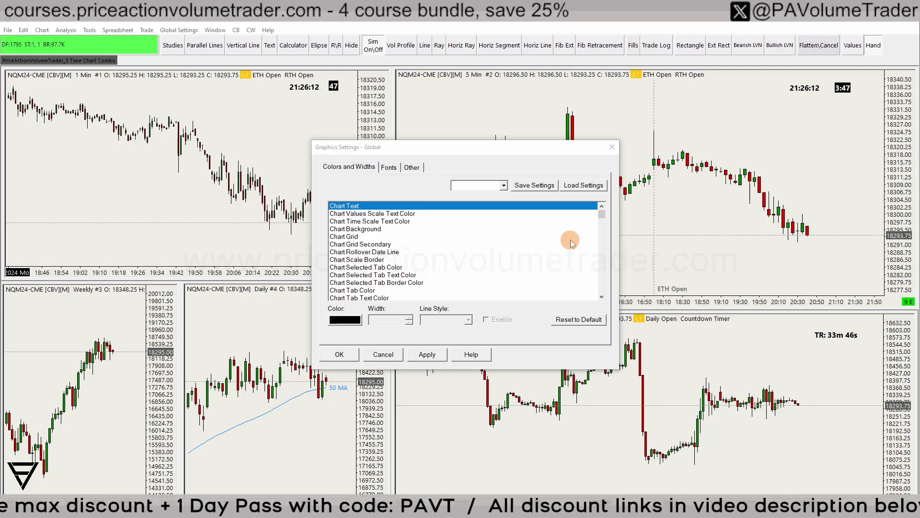
pyautogui.moveTo(602, 217)
pyautogui.mouseDown()
pyautogui.moveTo(608, 288)
pyautogui.moveTo(600, 206)
pyautogui.mouseUp()
pyautogui.click(451, 247)
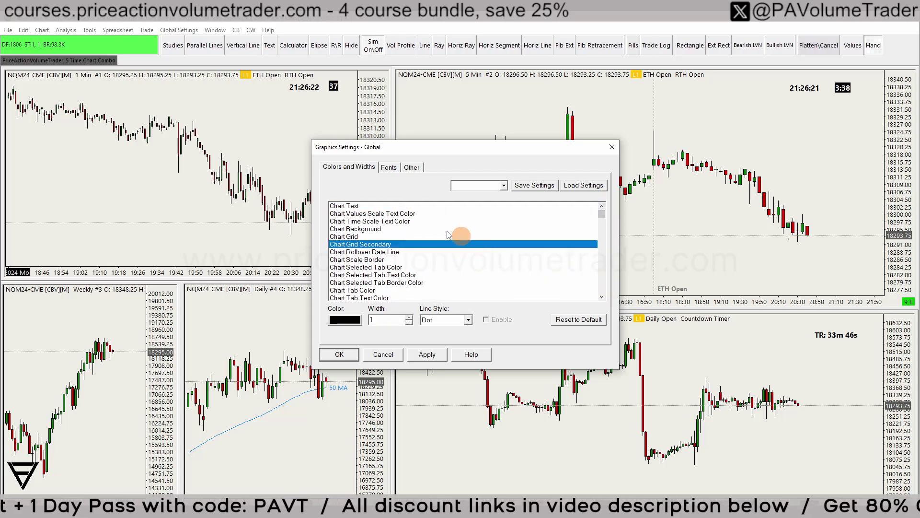
pyautogui.click(410, 220)
pyautogui.click(348, 206)
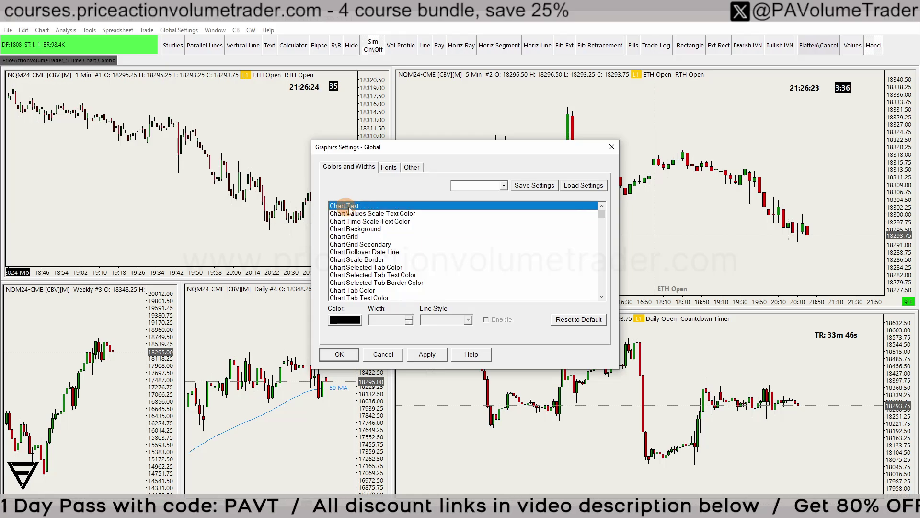
pyautogui.click(375, 229)
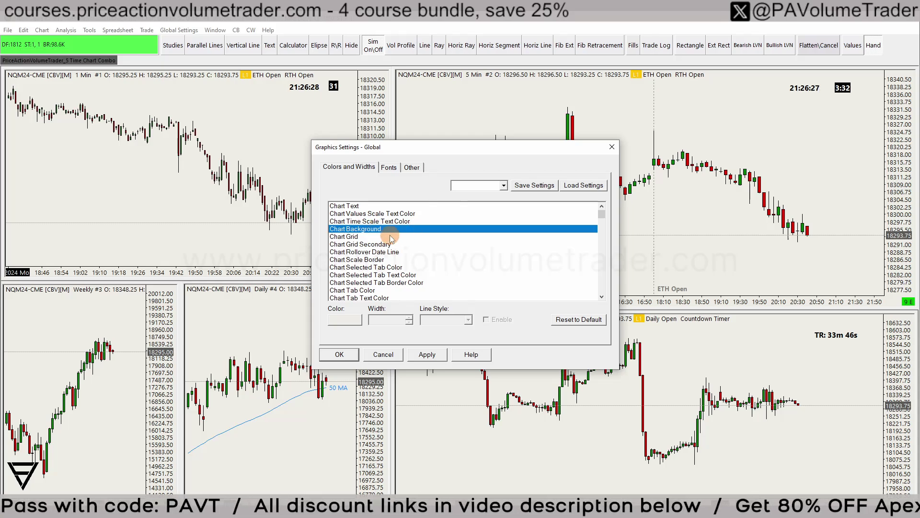
pyautogui.click(381, 242)
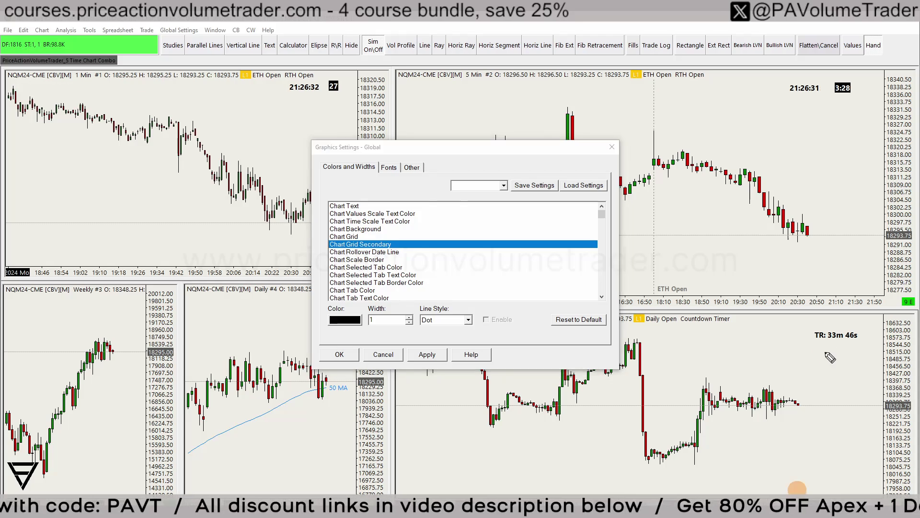
pyautogui.moveTo(756, 290)
pyautogui.mouseDown()
pyautogui.moveTo(829, 291)
pyautogui.moveTo(765, 297)
pyautogui.mouseUp()
pyautogui.moveTo(885, 232); pyautogui.dragTo(881, 240)
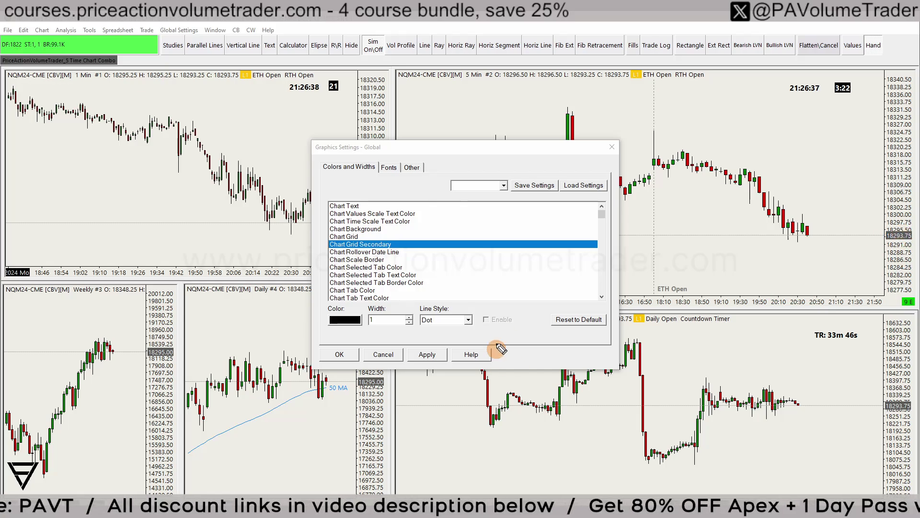
pyautogui.moveTo(363, 261)
pyautogui.mouseDown()
pyautogui.moveTo(337, 257)
pyautogui.moveTo(400, 255)
pyautogui.moveTo(324, 263)
pyautogui.moveTo(393, 265)
pyautogui.mouseUp()
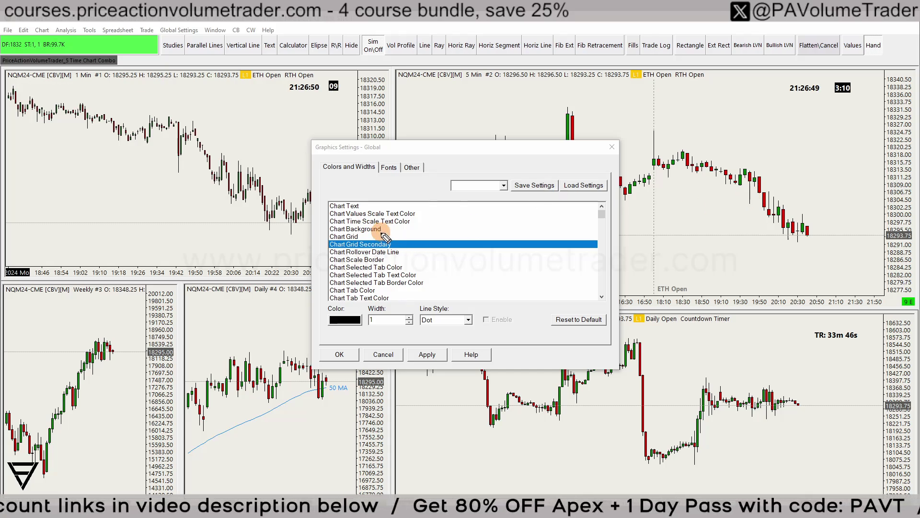
pyautogui.moveTo(344, 140); pyautogui.dragTo(372, 139)
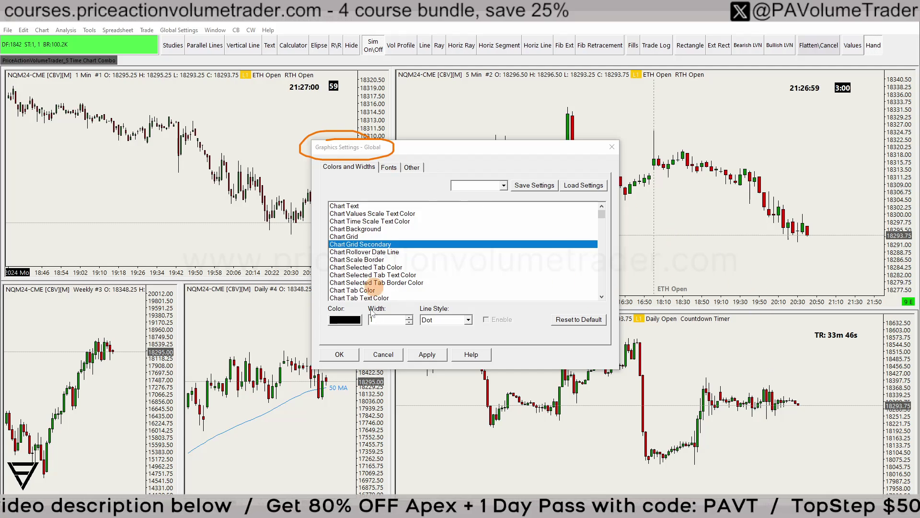
pyautogui.click(352, 354)
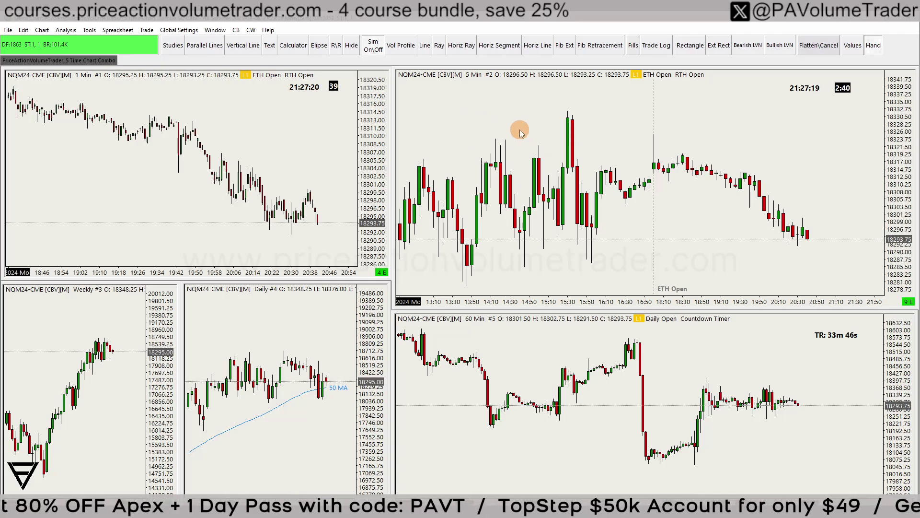
# Open and close the chart-level graphics settings, and check the 5 Min chart's shortcut menu for the same command.
pyautogui.click(42, 32)
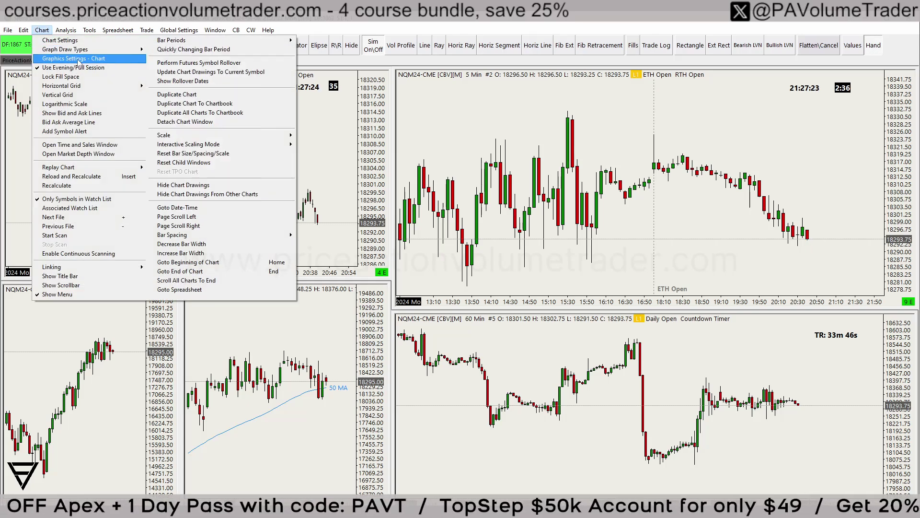
pyautogui.click(79, 63)
pyautogui.moveTo(183, 35); pyautogui.dragTo(470, 181)
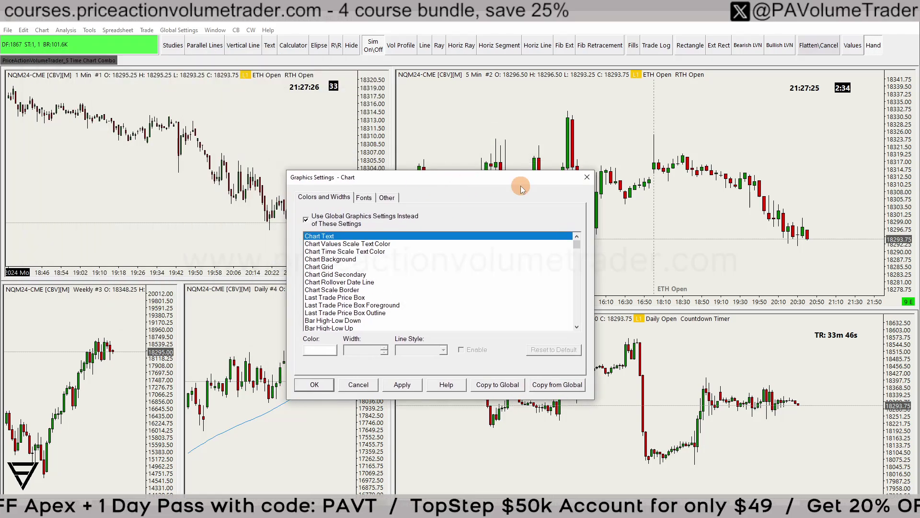
pyautogui.click(587, 177)
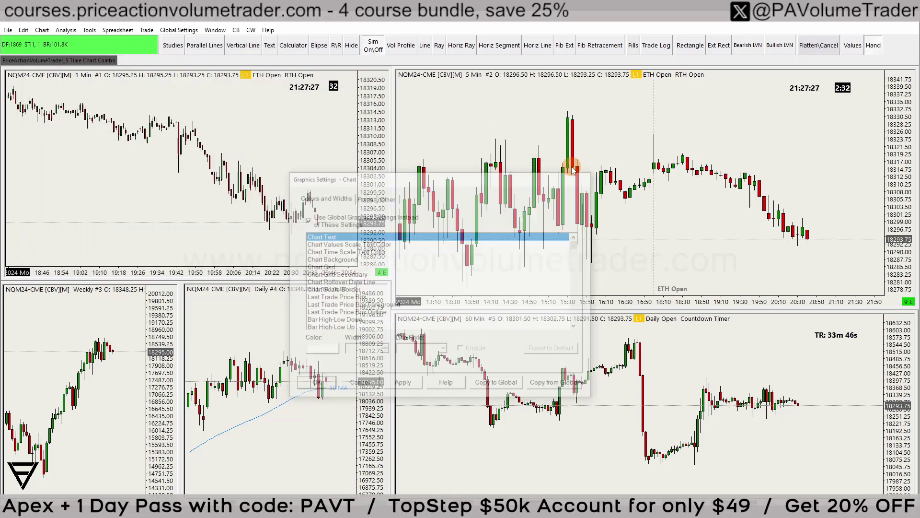
pyautogui.rightClick(448, 114)
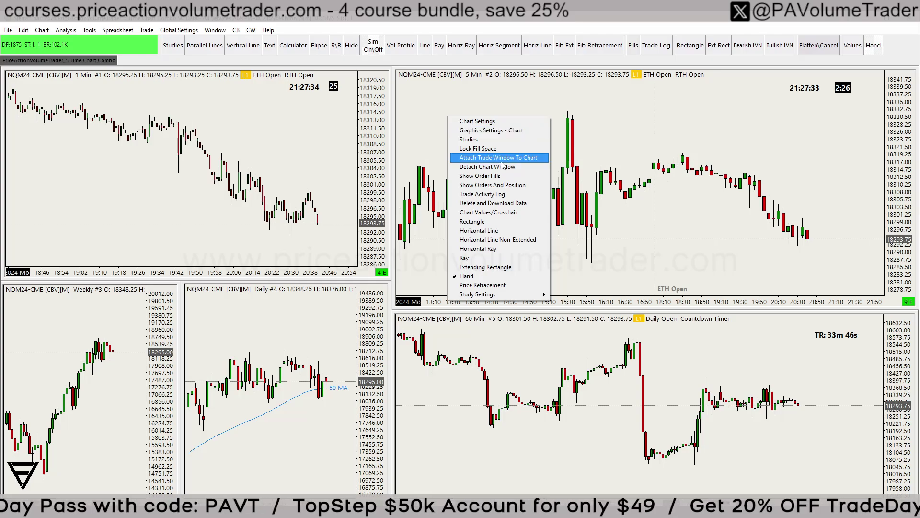
pyautogui.click(437, 122)
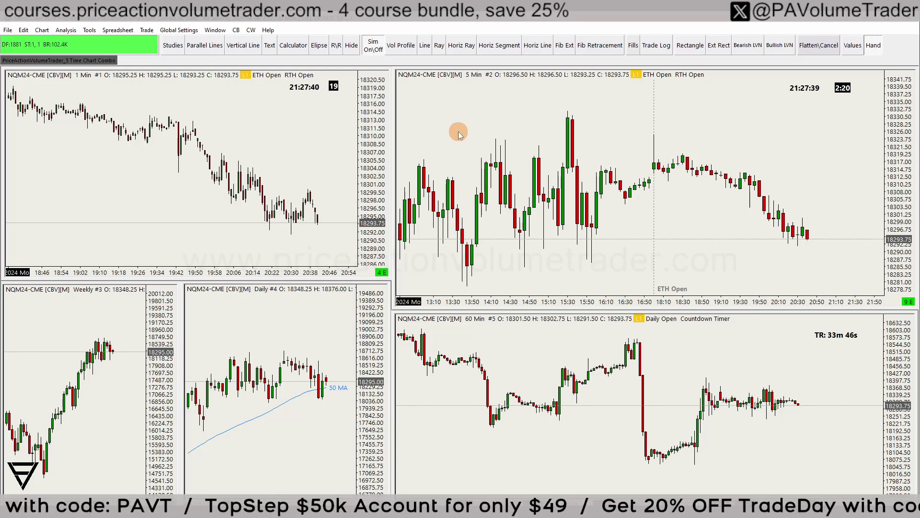
# Review the chart shortcut menu customization, locate Graphics Settings - Chart among the selected menu items, and accept the dialog.
pyautogui.click(180, 30)
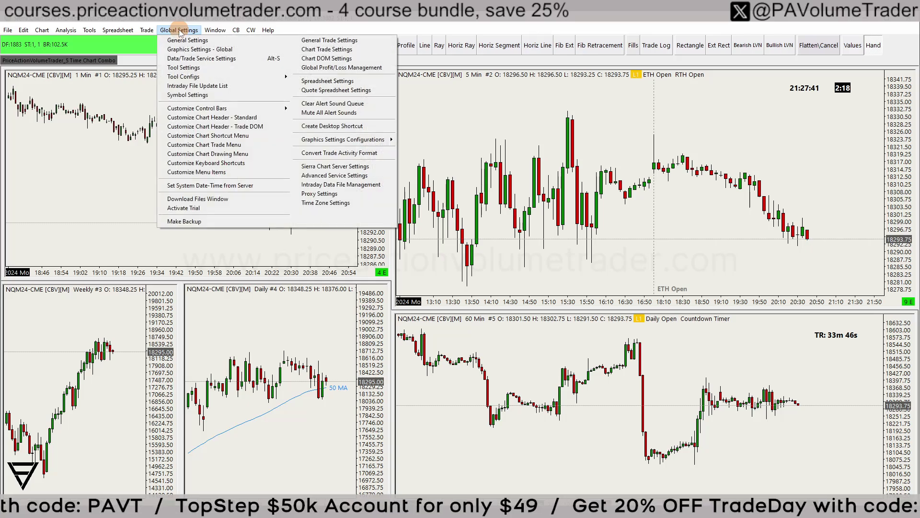
pyautogui.click(235, 136)
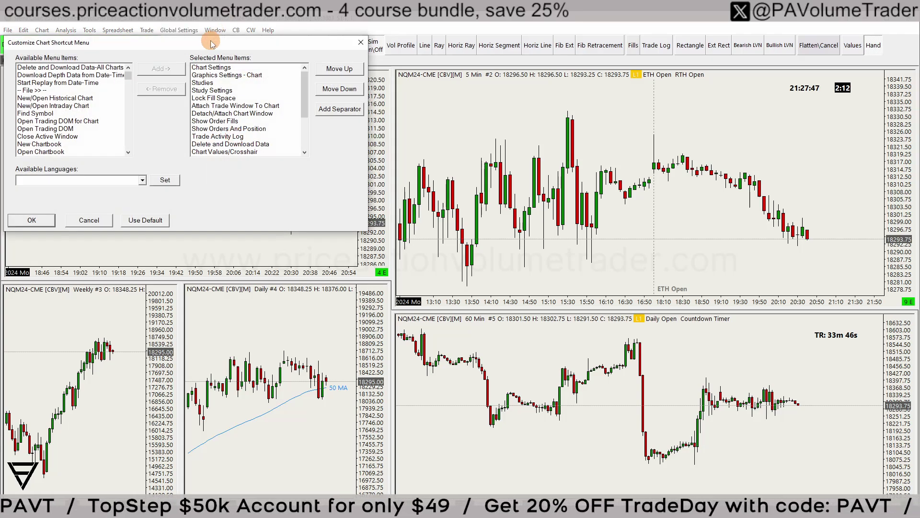
pyautogui.moveTo(218, 68); pyautogui.dragTo(491, 139)
pyautogui.moveTo(407, 173)
pyautogui.mouseDown()
pyautogui.moveTo(407, 206)
pyautogui.moveTo(407, 179)
pyautogui.mouseUp()
pyautogui.click(583, 194)
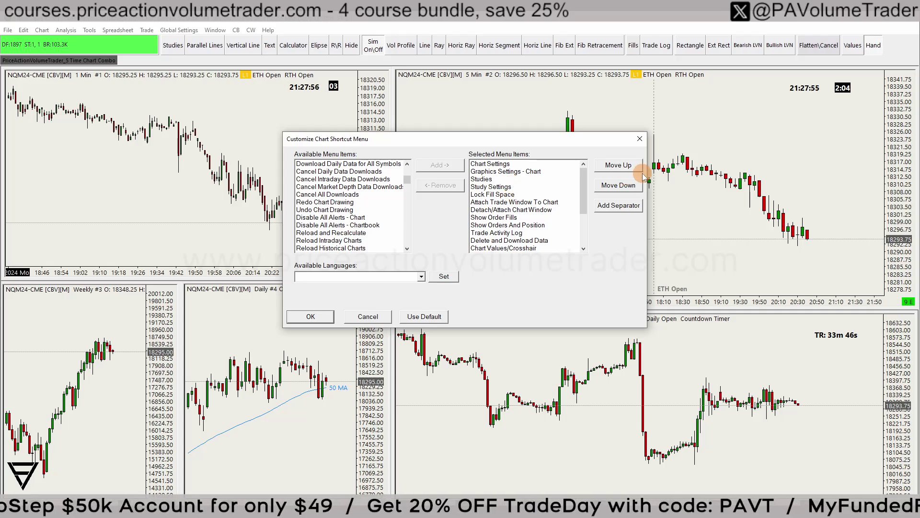
pyautogui.click(511, 172)
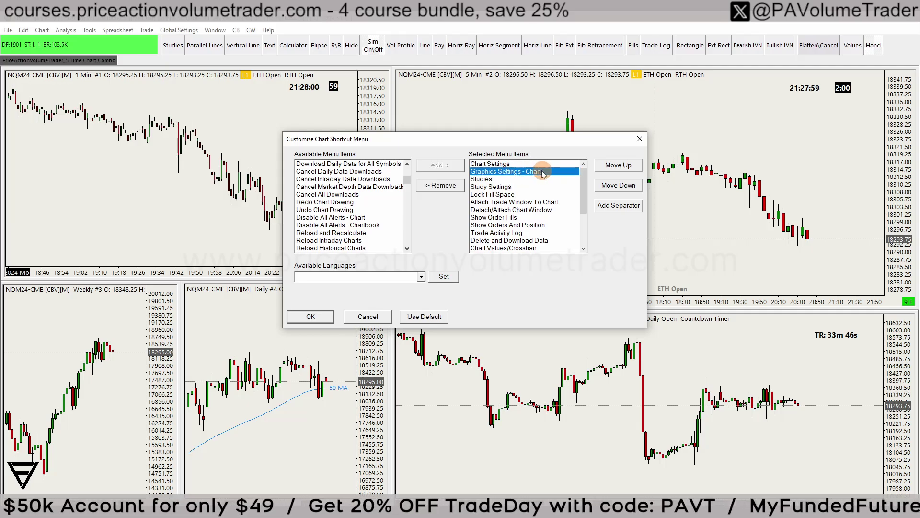
pyautogui.click(311, 317)
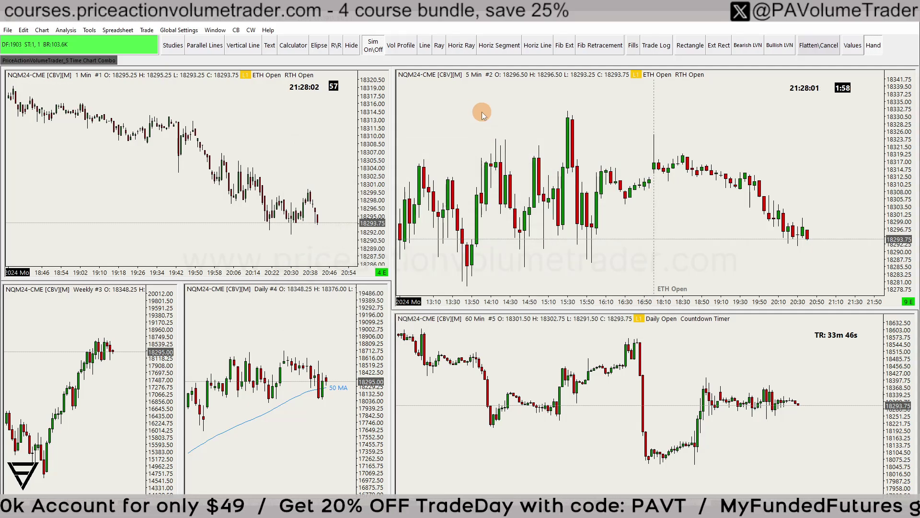
# Check the shortcut menus of several charts, and open the chart-level graphics settings for the 5 Min chart.
pyautogui.rightClick(481, 116)
pyautogui.rightClick(315, 120)
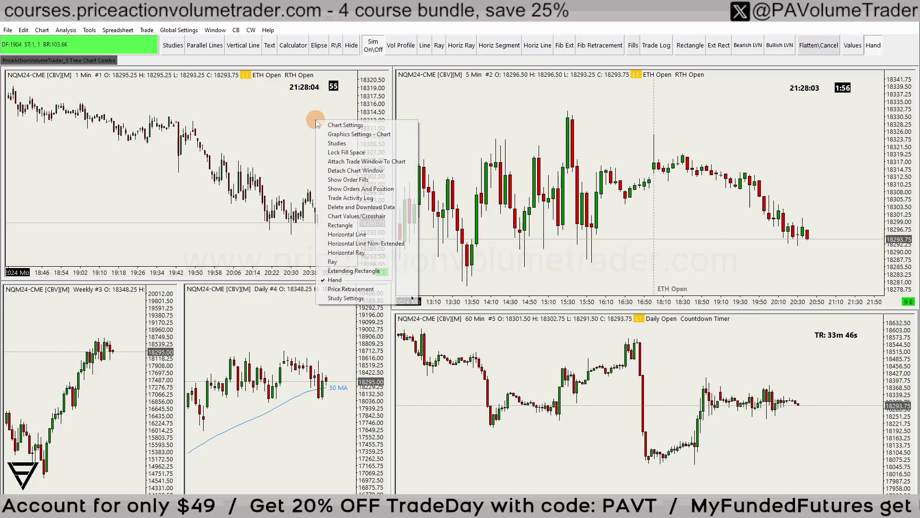
pyautogui.rightClick(68, 298)
pyautogui.rightClick(498, 111)
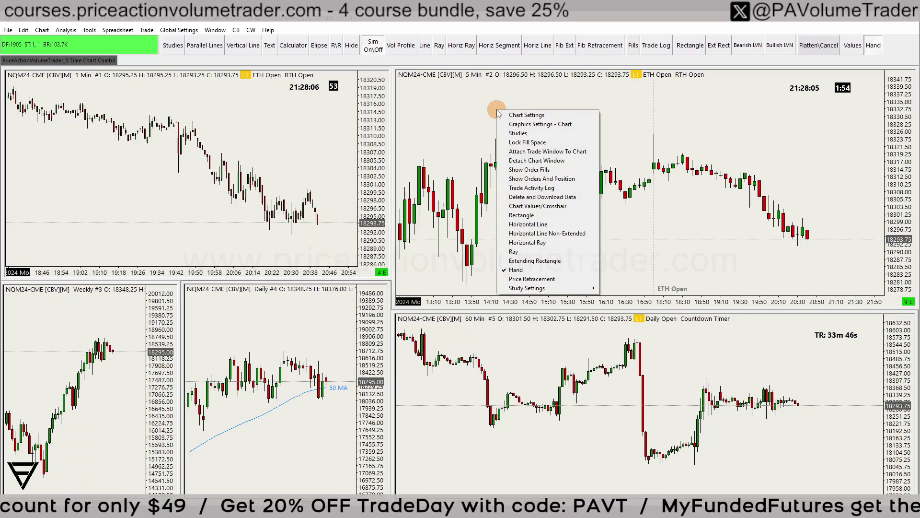
pyautogui.click(546, 126)
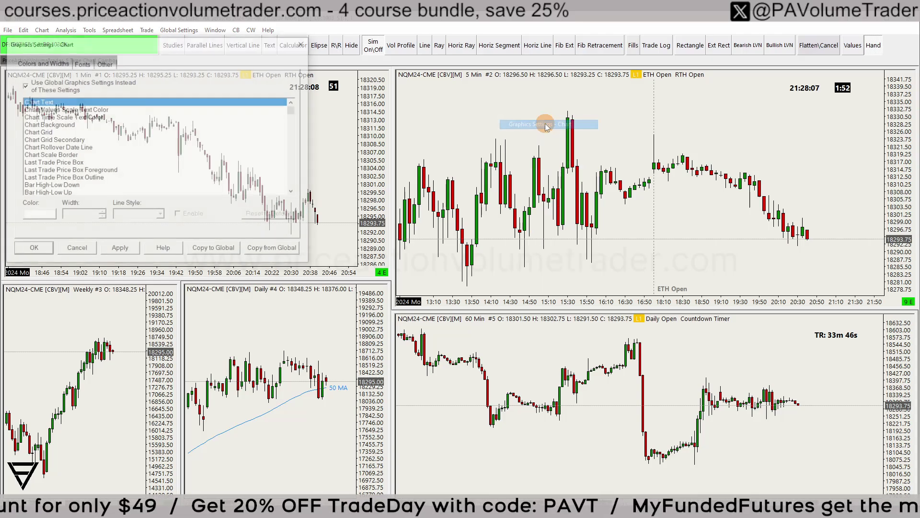
pyautogui.moveTo(134, 39); pyautogui.dragTo(470, 136)
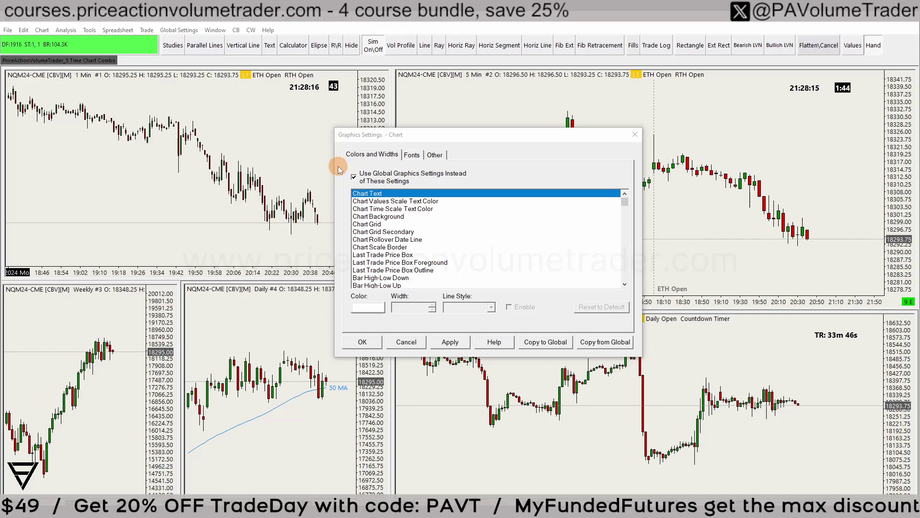
pyautogui.moveTo(338, 167); pyautogui.dragTo(490, 188)
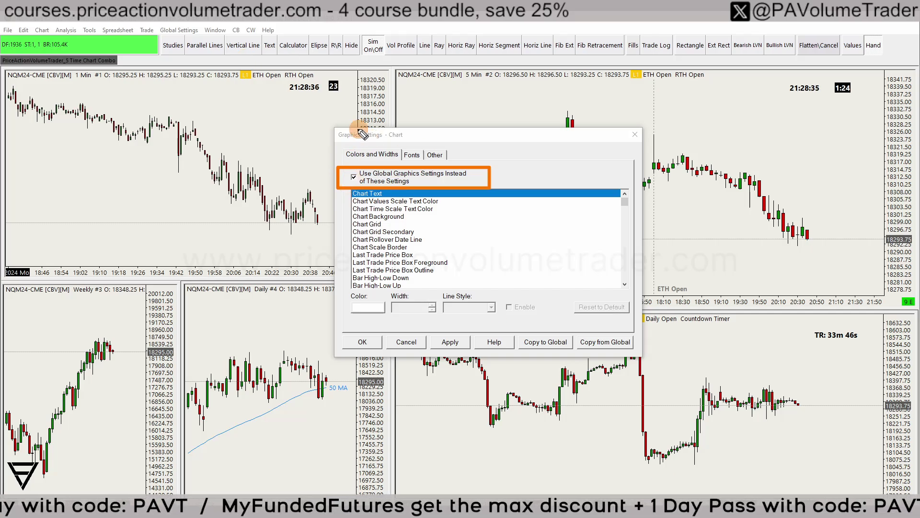
pyautogui.moveTo(237, 144)
pyautogui.mouseDown()
pyautogui.moveTo(199, 44)
pyautogui.moveTo(189, 56)
pyautogui.moveTo(213, 46)
pyautogui.moveTo(163, 25)
pyautogui.moveTo(195, 32)
pyautogui.mouseUp()
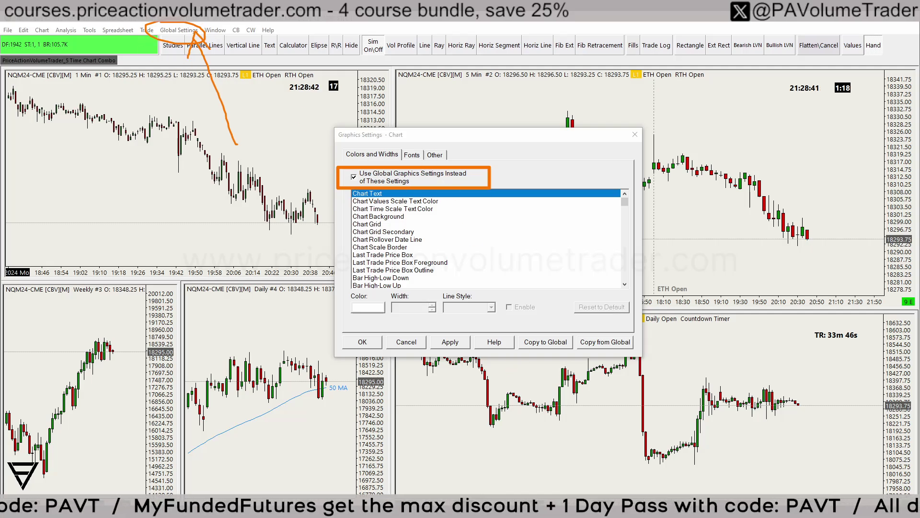
pyautogui.press('Escape')
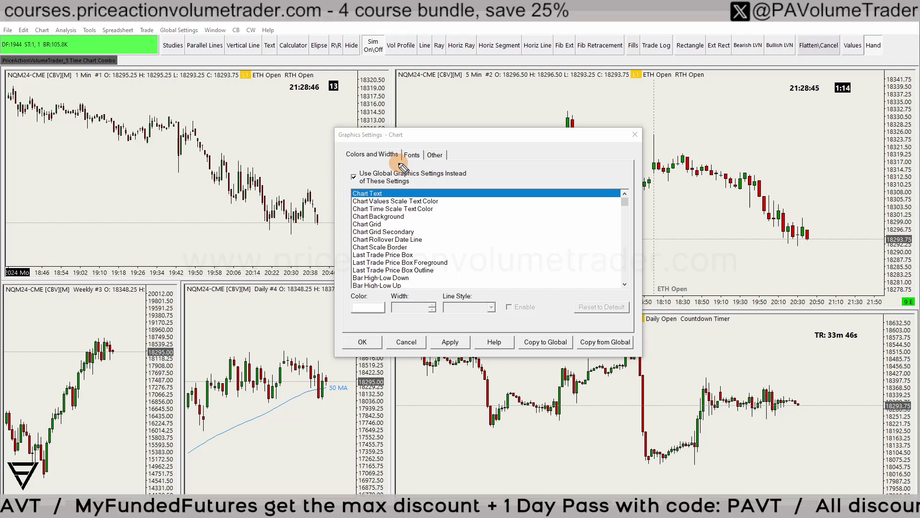
pyautogui.moveTo(379, 158)
pyautogui.mouseDown()
pyautogui.moveTo(489, 192)
pyautogui.moveTo(394, 166)
pyautogui.mouseUp()
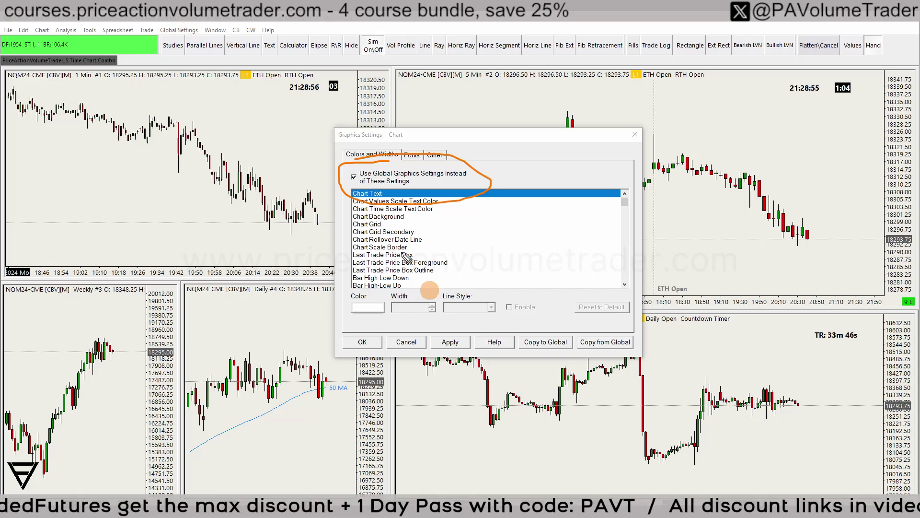
pyautogui.moveTo(189, 23); pyautogui.dragTo(179, 27)
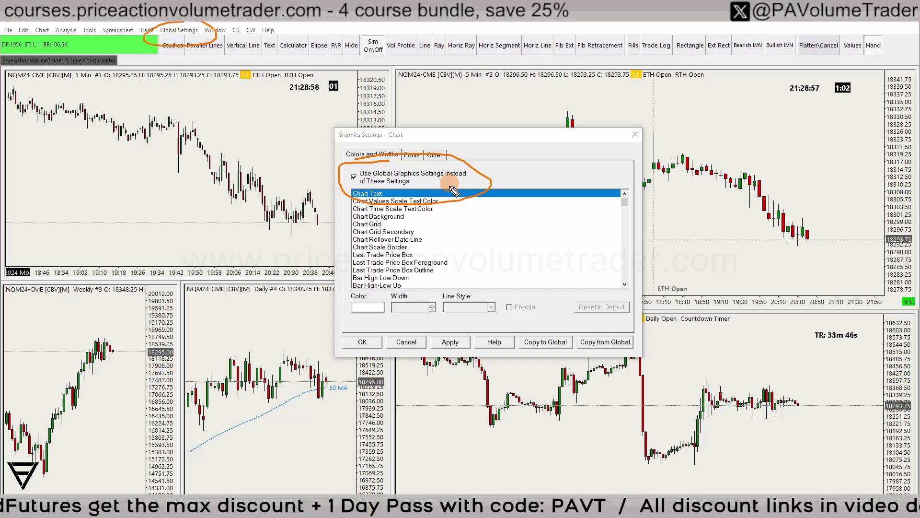
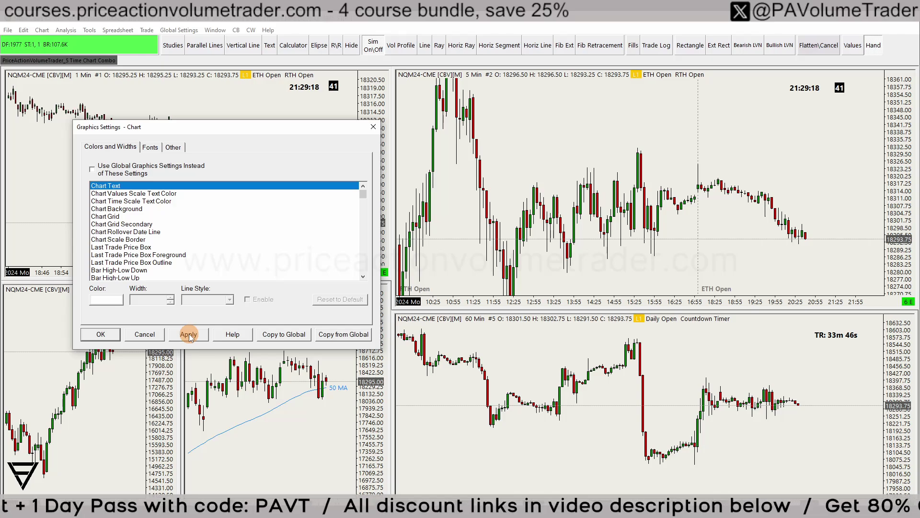
# Apply the 5 Min chart's own graphics settings instead of the global ones, and review its Chart Text, Background, Grid and Scale Border entries.
pyautogui.click(188, 334)
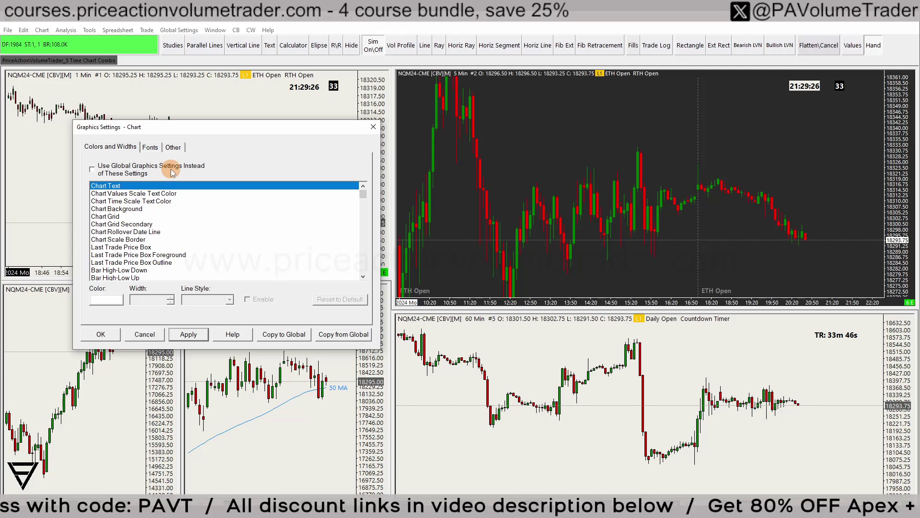
pyautogui.moveTo(141, 193); pyautogui.dragTo(140, 216)
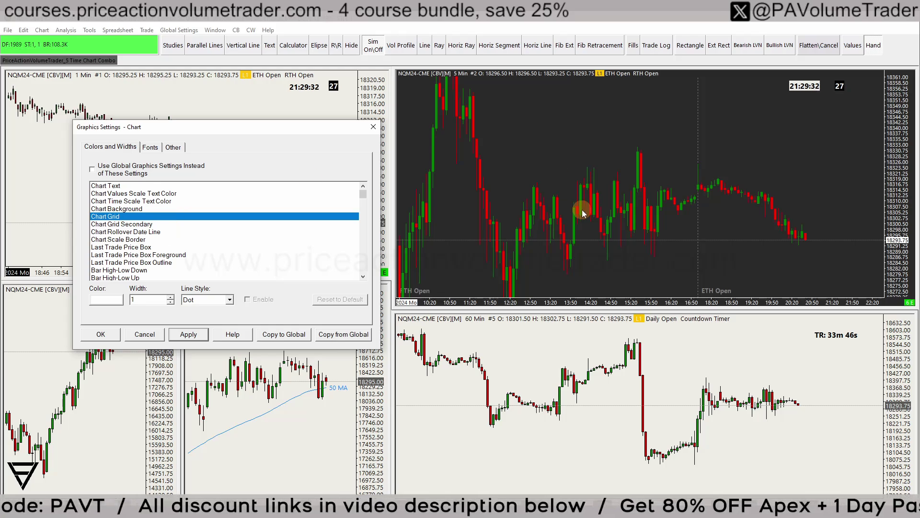
pyautogui.click(110, 185)
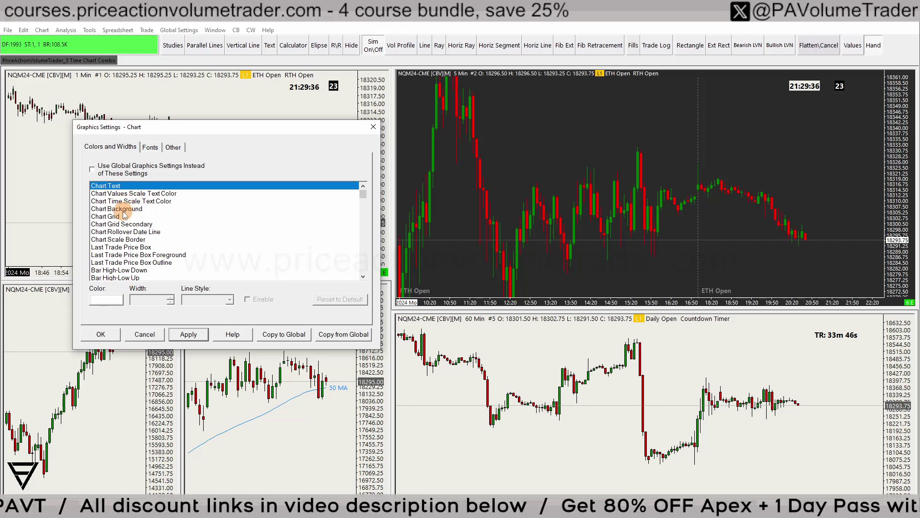
pyautogui.click(121, 208)
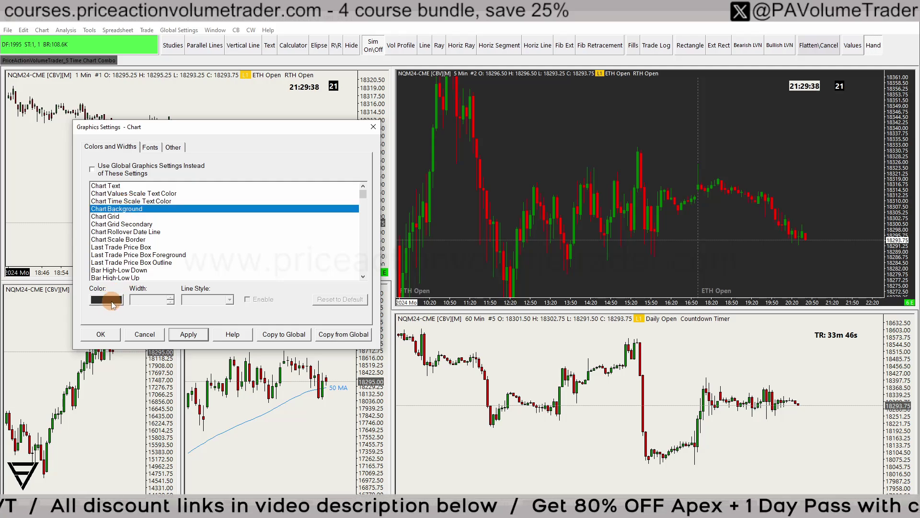
pyautogui.click(125, 224)
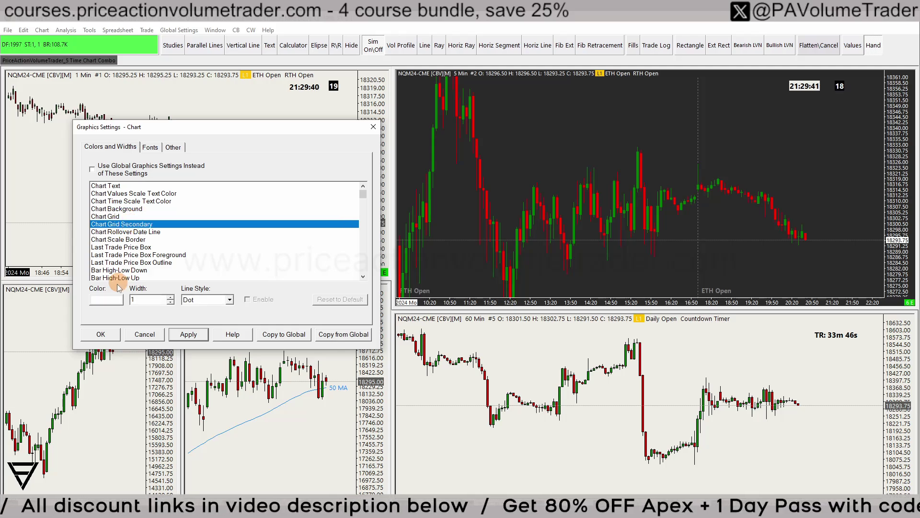
pyautogui.click(136, 240)
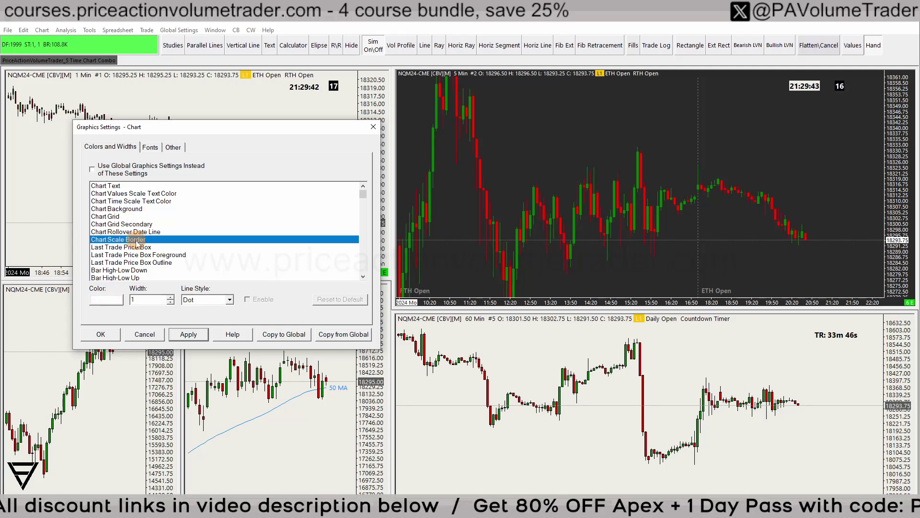
pyautogui.scroll(-1, 255, 233)
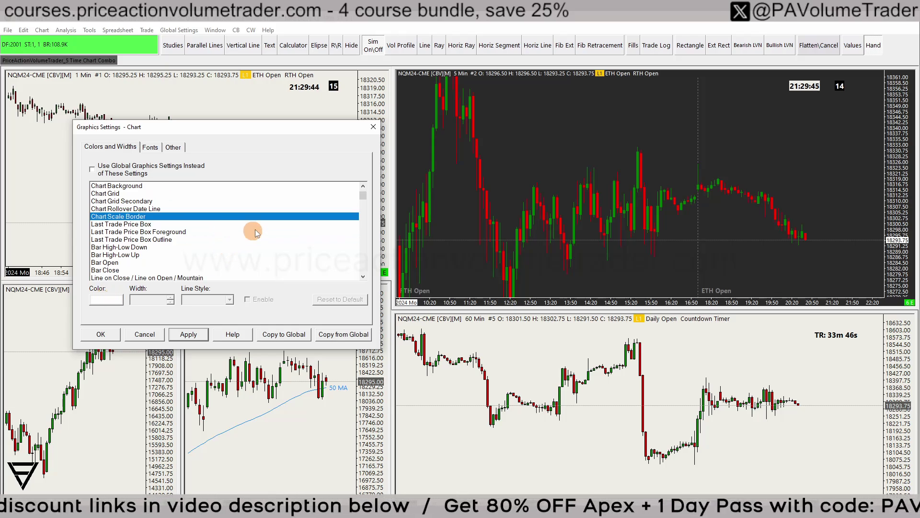
pyautogui.click(580, 131)
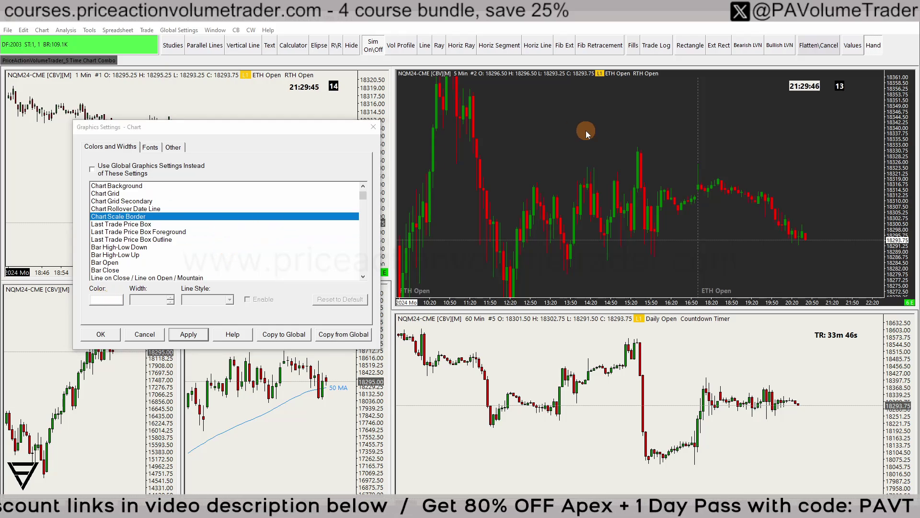
pyautogui.click(103, 332)
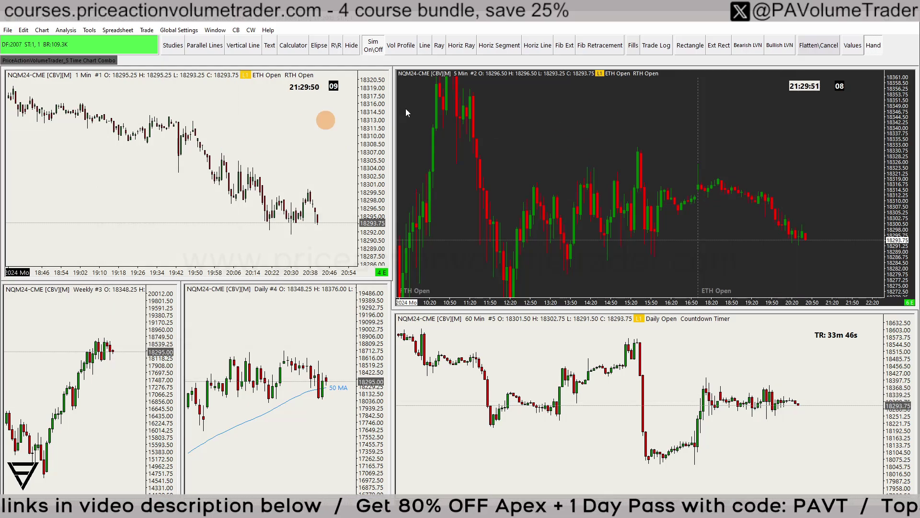
# Preview the crosshair on the 5 Min chart, and find the Chart Values: Crosshair entry in that chart's color and width settings.
pyautogui.click(853, 45)
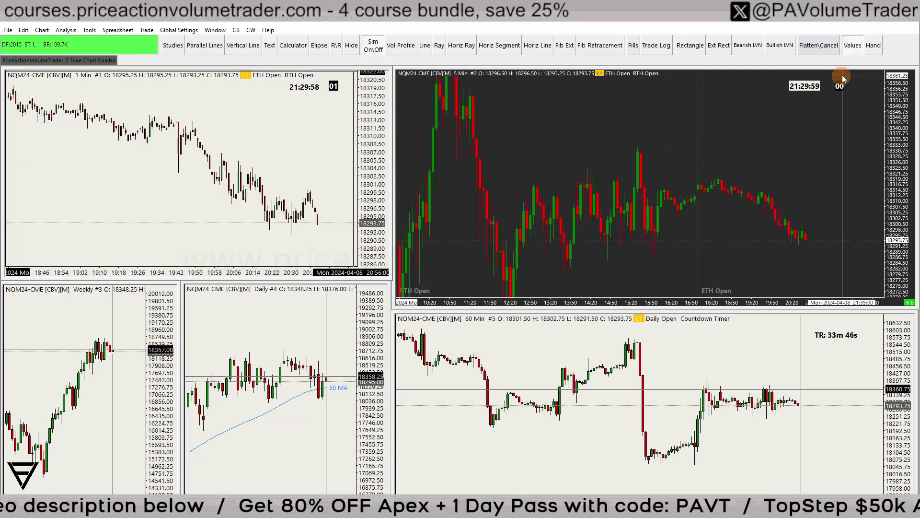
pyautogui.click(874, 45)
pyautogui.rightClick(545, 124)
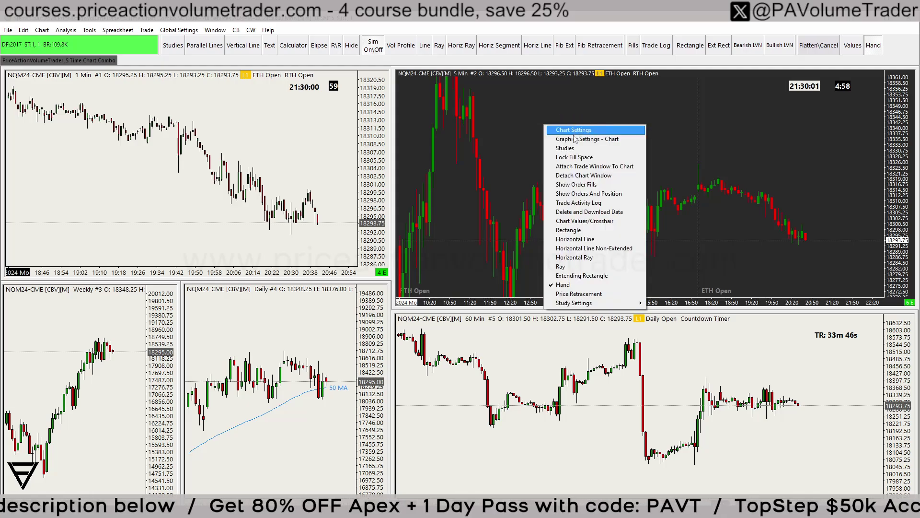
pyautogui.click(575, 138)
pyautogui.moveTo(194, 40); pyautogui.dragTo(278, 137)
pyautogui.scroll(-15, 374, 272)
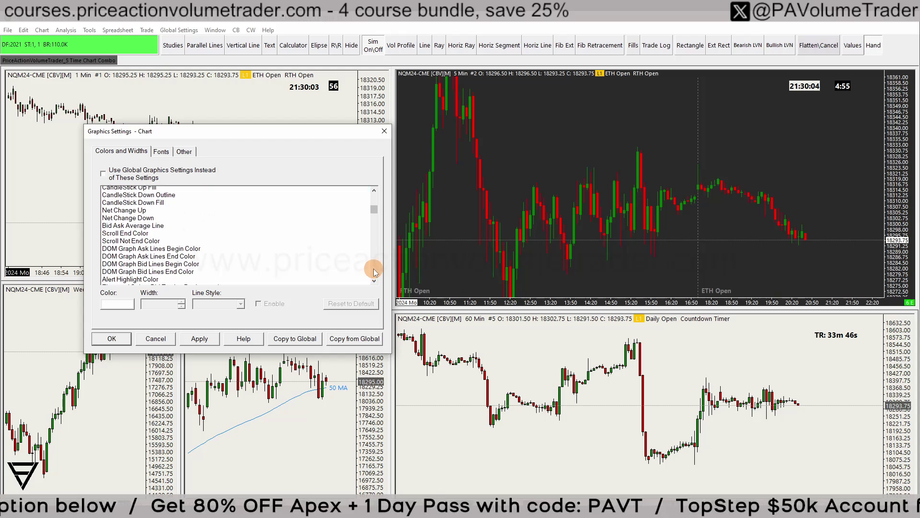
pyautogui.scroll(-12, 374, 273)
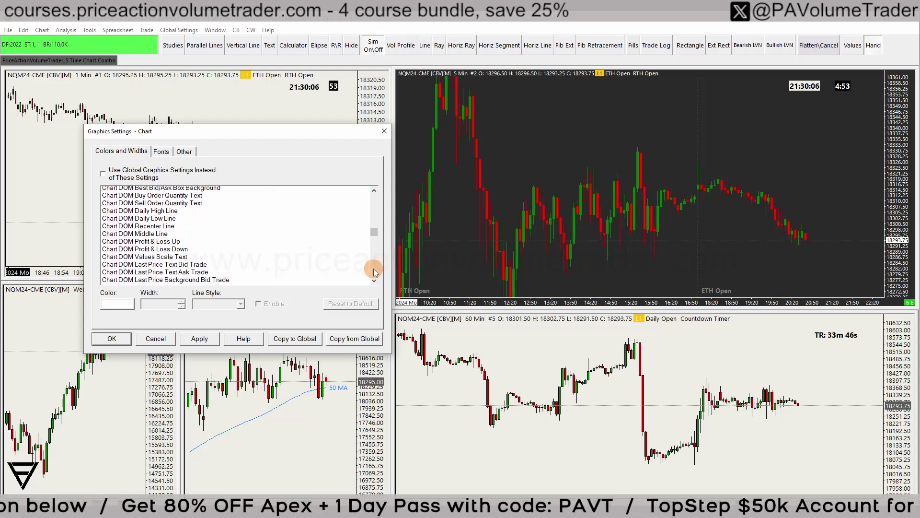
pyautogui.scroll(-5, 376, 272)
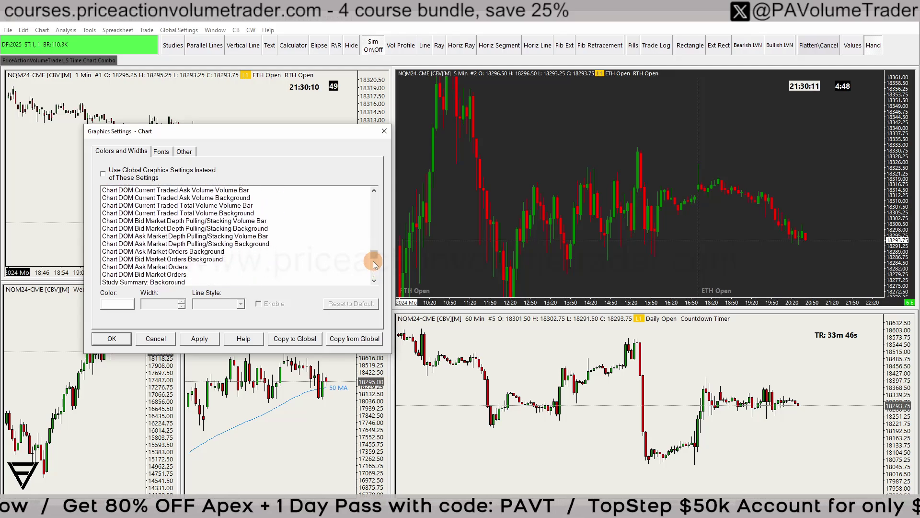
pyautogui.moveTo(374, 265); pyautogui.dragTo(372, 220)
pyautogui.click(155, 214)
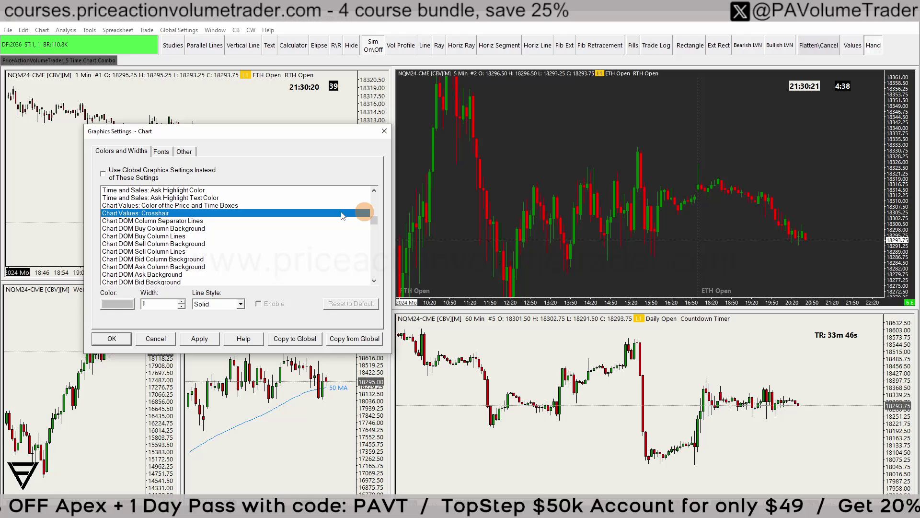
# Return the 5 Min chart to the global graphics settings and accept its chart graphics settings.
pyautogui.moveTo(374, 220); pyautogui.dragTo(374, 196)
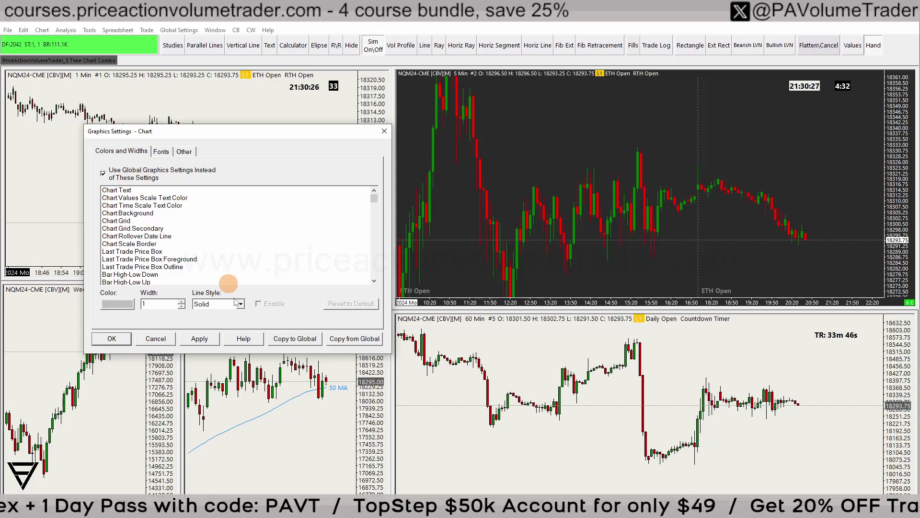
pyautogui.click(203, 339)
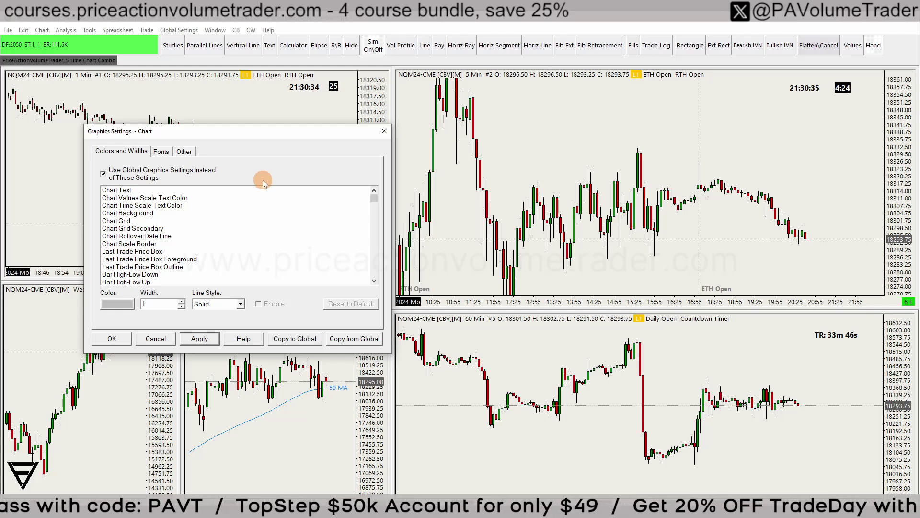
pyautogui.click(113, 339)
pyautogui.moveTo(559, 143); pyautogui.dragTo(567, 143)
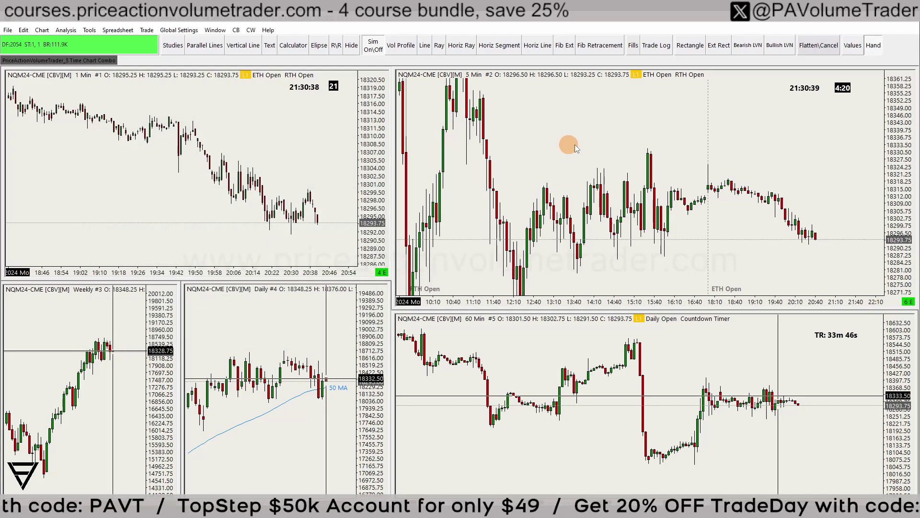
pyautogui.moveTo(911, 197); pyautogui.dragTo(835, 178)
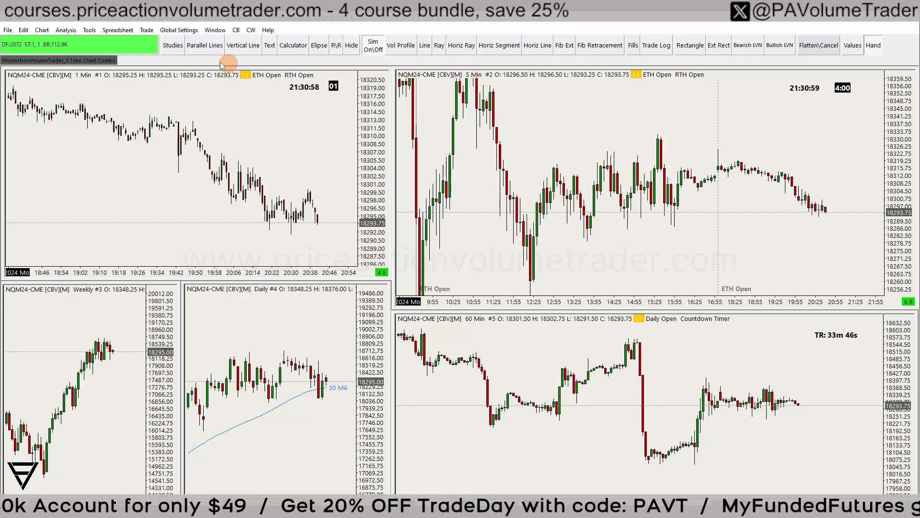
# Review the color and width entries of the global graphics settings, and accept the dialog.
pyautogui.click(182, 30)
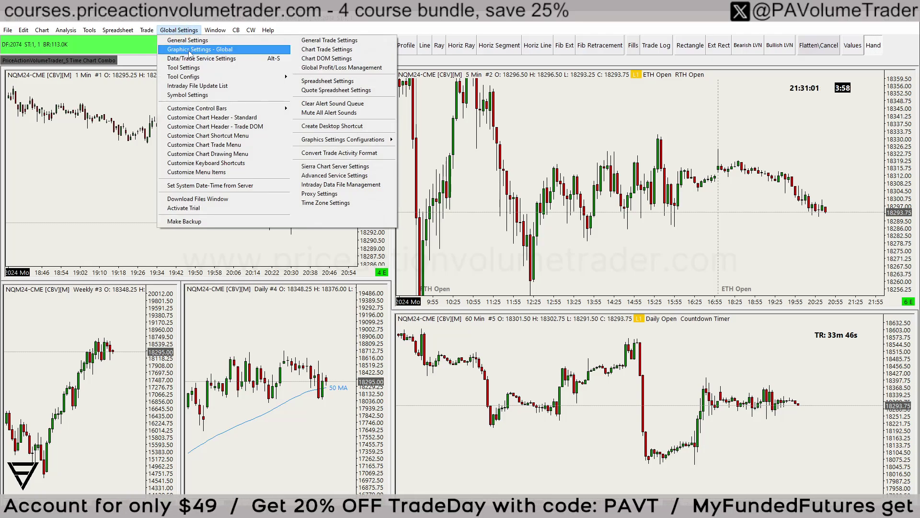
pyautogui.click(189, 50)
pyautogui.moveTo(135, 46); pyautogui.dragTo(362, 131)
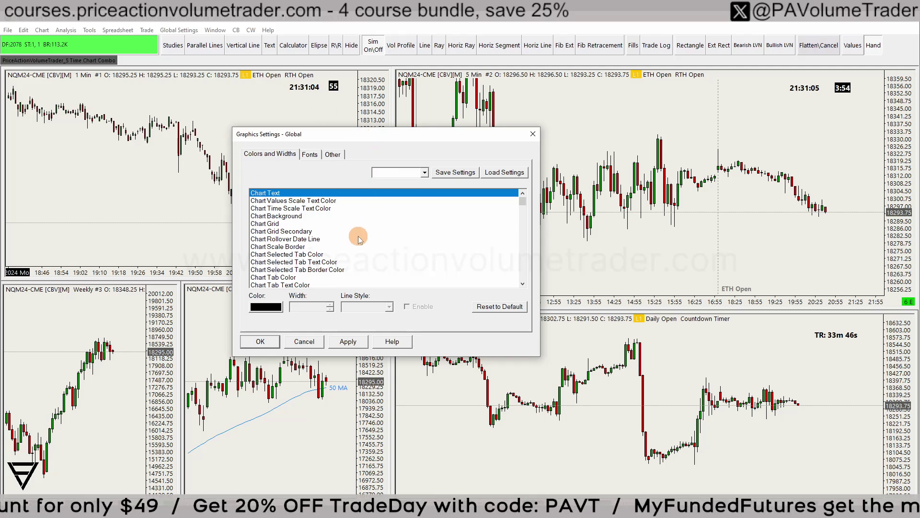
pyautogui.click(260, 341)
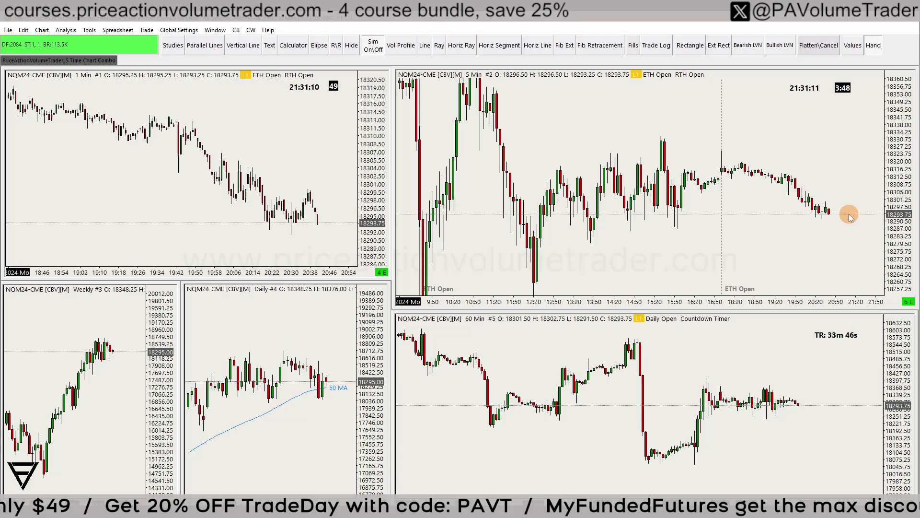
# Zoom out the 5 Min chart to include its RTH Open line, and locate the Graphics Settings - Global command.
pyautogui.scroll(-2, 849, 217)
pyautogui.moveTo(909, 249); pyautogui.dragTo(910, 285)
pyautogui.scroll(1, 714, 157)
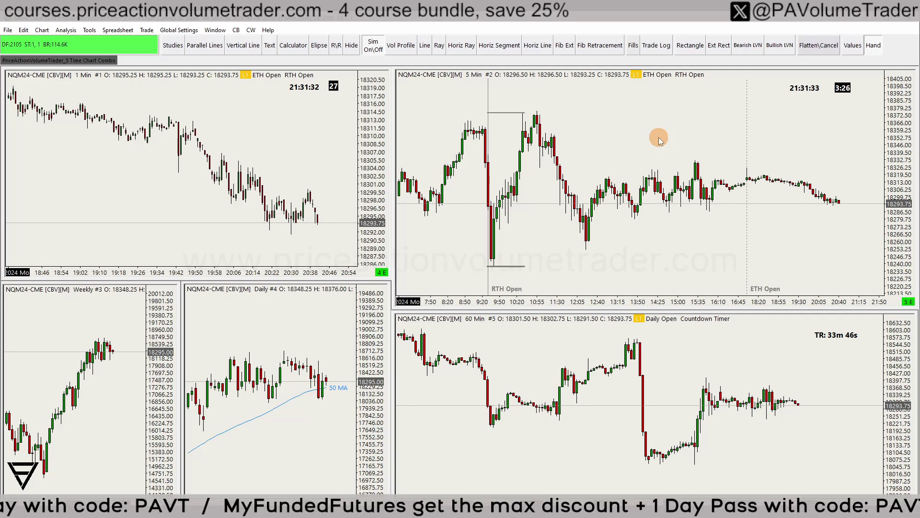
pyautogui.click(180, 31)
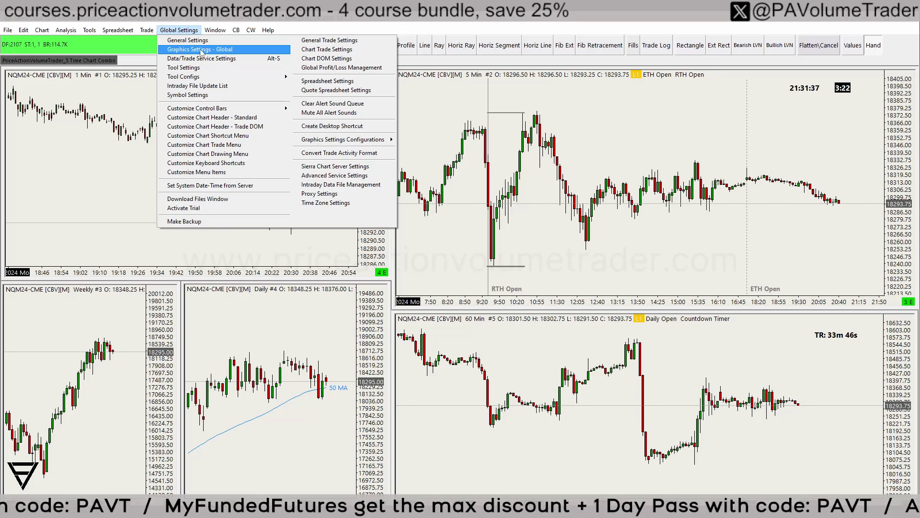
pyautogui.click(589, 119)
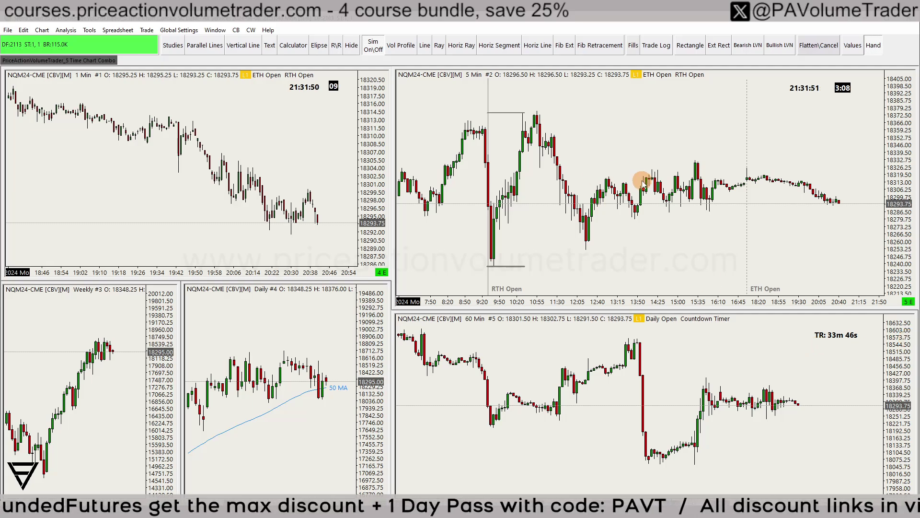
# Apply the 5 Min chart's own graphics settings instead of the global ones, check Chart Grid Secondary and Chart Rollover Date Line, and accept.
pyautogui.rightClick(619, 136)
pyautogui.click(645, 144)
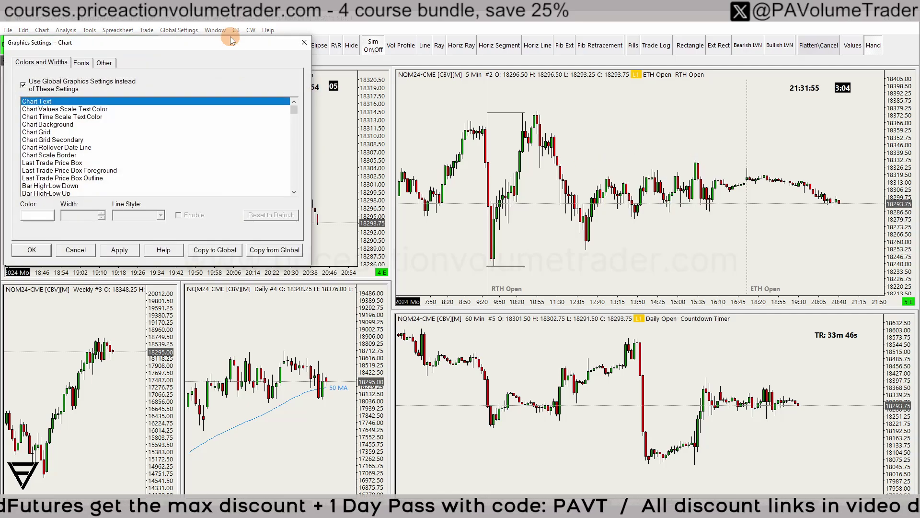
pyautogui.moveTo(205, 45); pyautogui.dragTo(276, 124)
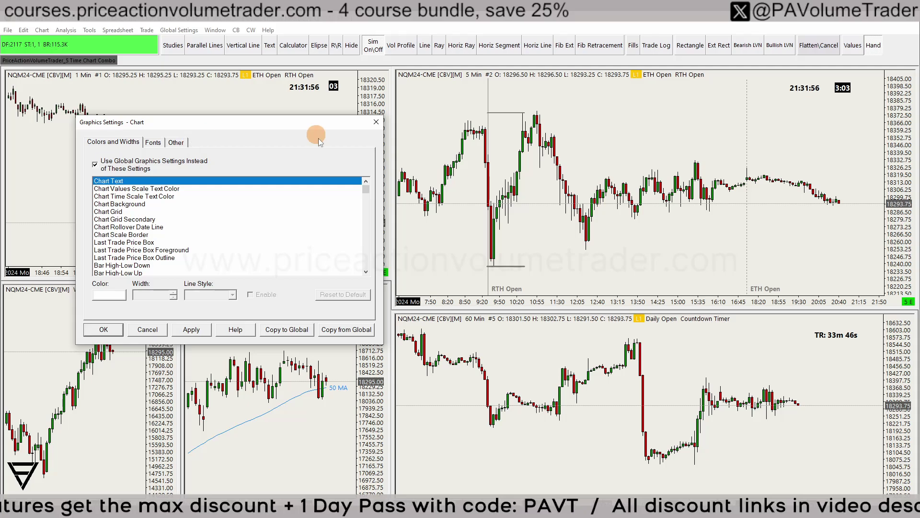
pyautogui.click(118, 166)
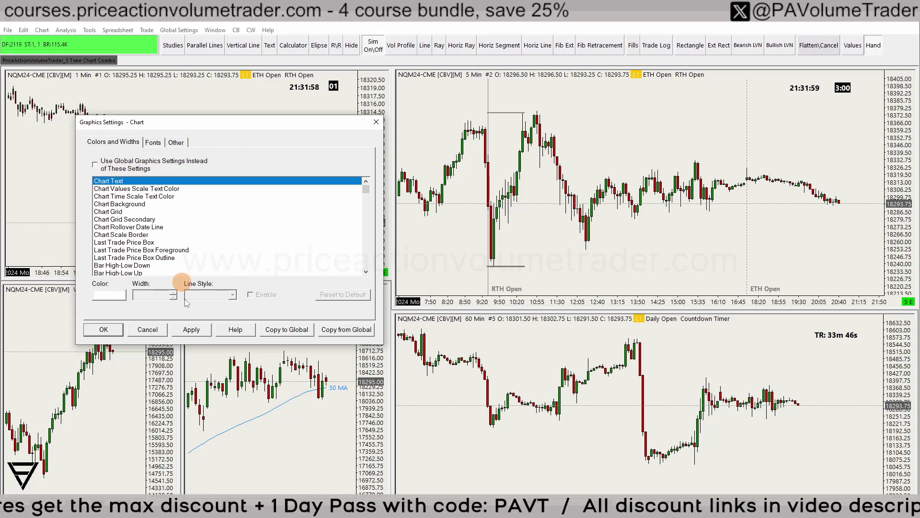
pyautogui.click(191, 330)
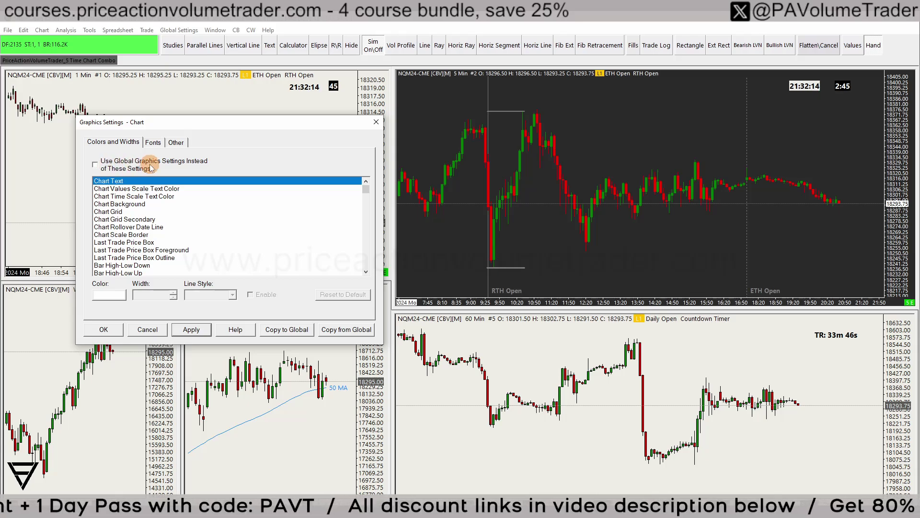
pyautogui.click(144, 219)
pyautogui.click(143, 227)
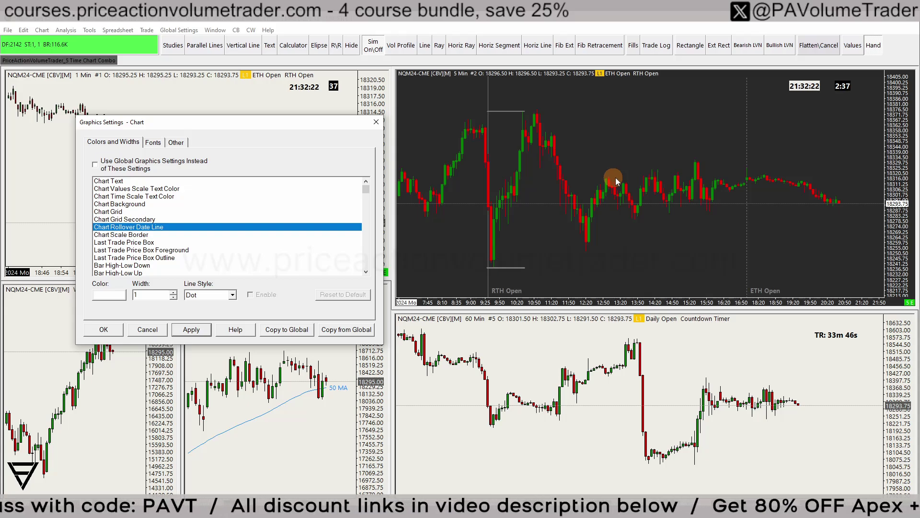
pyautogui.click(103, 329)
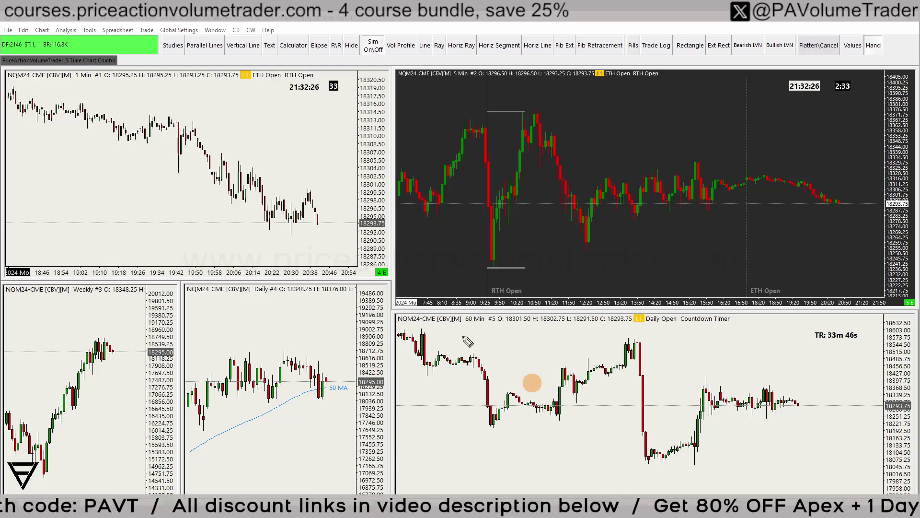
# Circle the current price lines and price labels on the 1 Min, 5 Min and Daily charts, and clear the markings.
pyautogui.moveTo(147, 217); pyautogui.dragTo(149, 214)
pyautogui.moveTo(476, 205); pyautogui.dragTo(485, 202)
pyautogui.moveTo(883, 199)
pyautogui.mouseDown()
pyautogui.moveTo(886, 209)
pyautogui.moveTo(863, 197)
pyautogui.mouseUp()
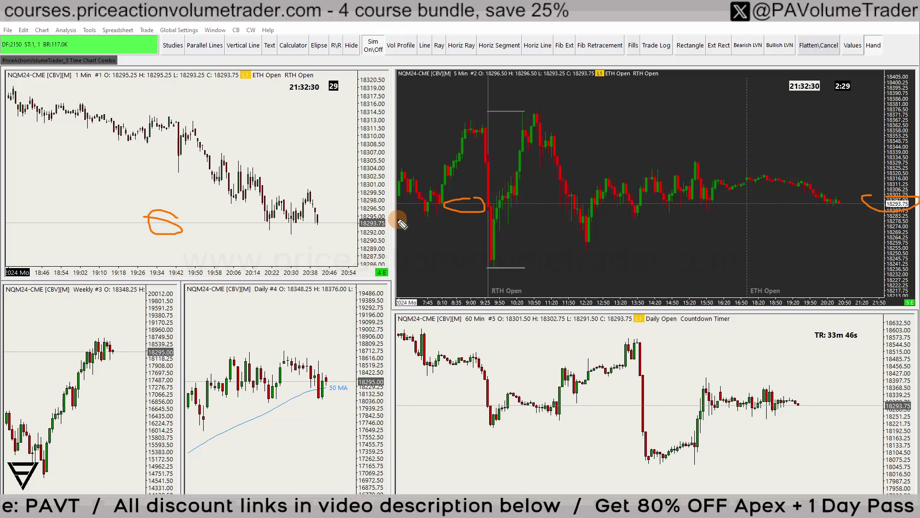
pyautogui.moveTo(345, 223)
pyautogui.mouseDown()
pyautogui.moveTo(386, 221)
pyautogui.moveTo(388, 229)
pyautogui.mouseUp()
pyautogui.moveTo(371, 375)
pyautogui.mouseDown()
pyautogui.moveTo(345, 373)
pyautogui.moveTo(371, 396)
pyautogui.moveTo(366, 372)
pyautogui.mouseUp()
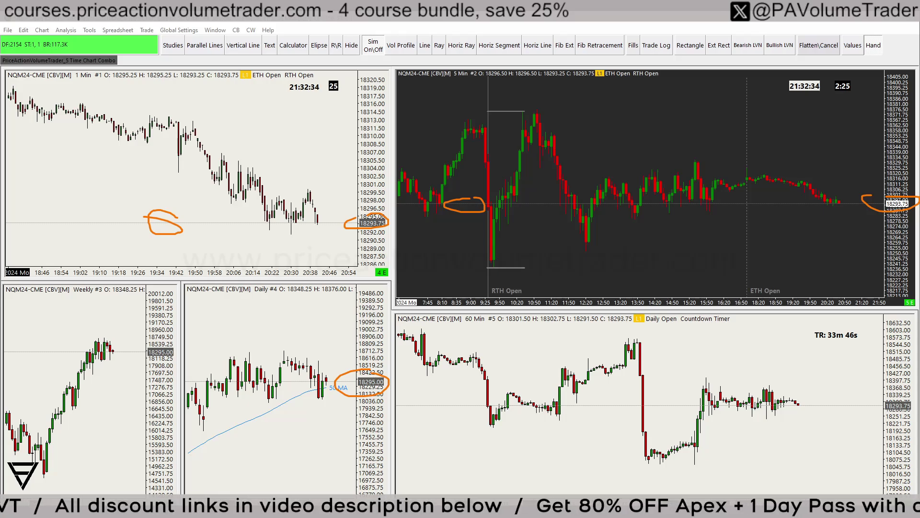
pyautogui.press('Escape')
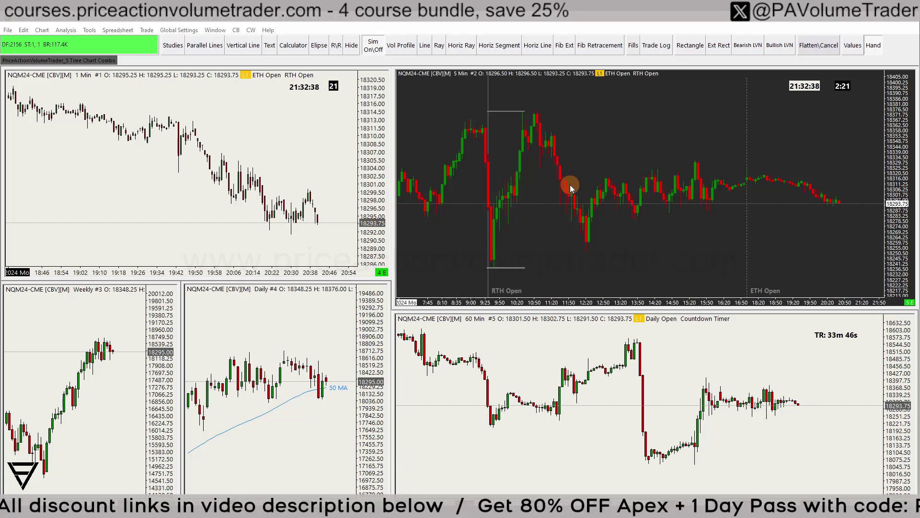
# Open the studies of the 1 Min chart and bring up the settings of its Price Line study.
pyautogui.click(42, 29)
pyautogui.click(71, 40)
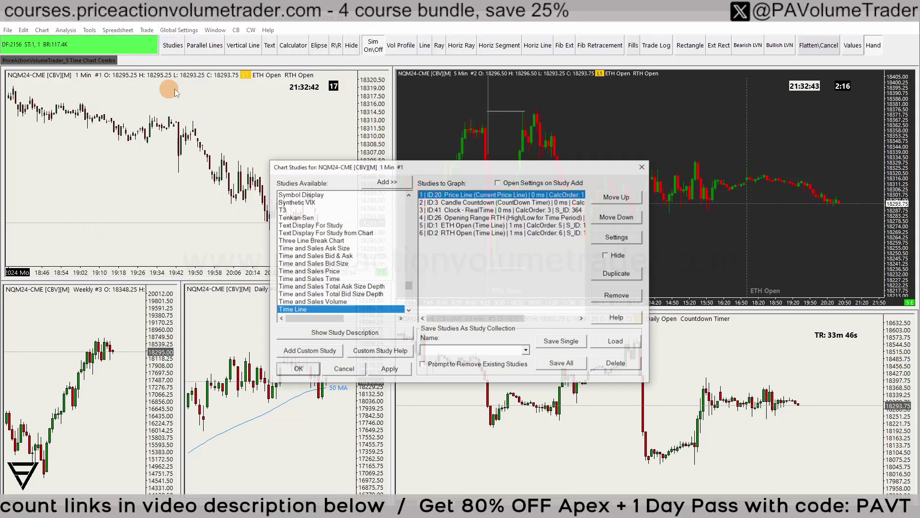
pyautogui.moveTo(385, 164); pyautogui.dragTo(190, 215)
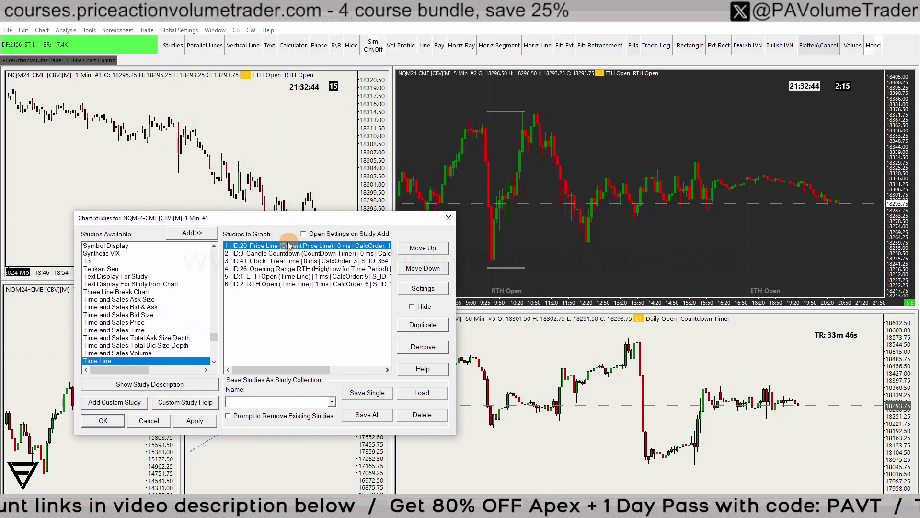
pyautogui.moveTo(302, 223); pyautogui.dragTo(295, 264)
pyautogui.click(415, 328)
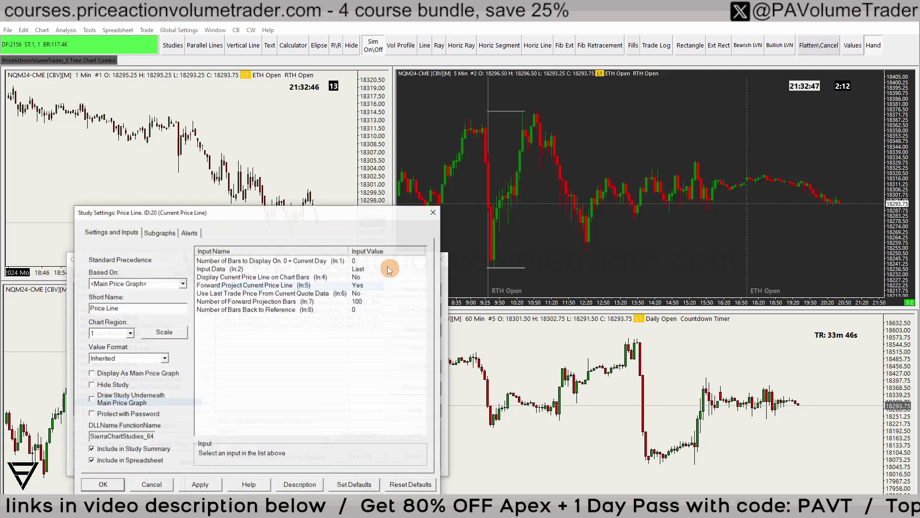
pyautogui.moveTo(266, 218); pyautogui.dragTo(361, 177)
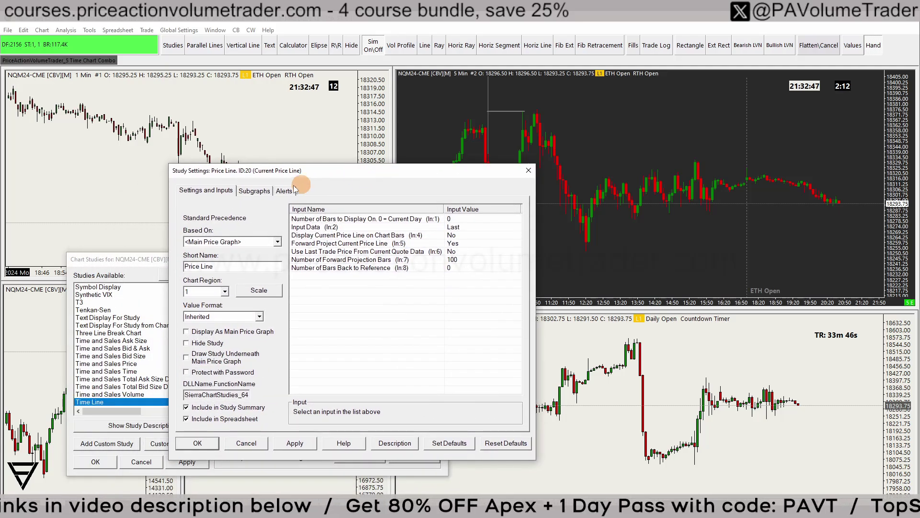
# Examine the color and line options of the Price Line study's CPL subgraph, and accept the study settings and chart studies.
pyautogui.click(254, 191)
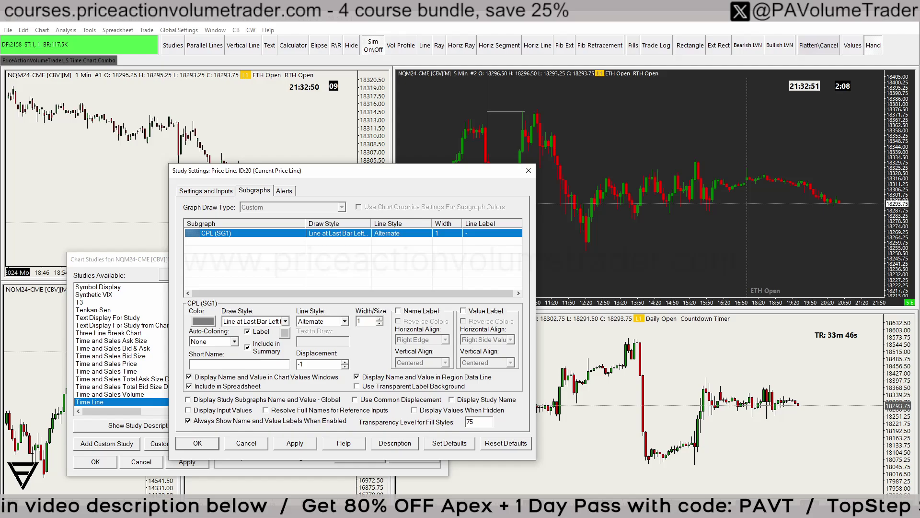
pyautogui.moveTo(242, 309); pyautogui.dragTo(226, 332)
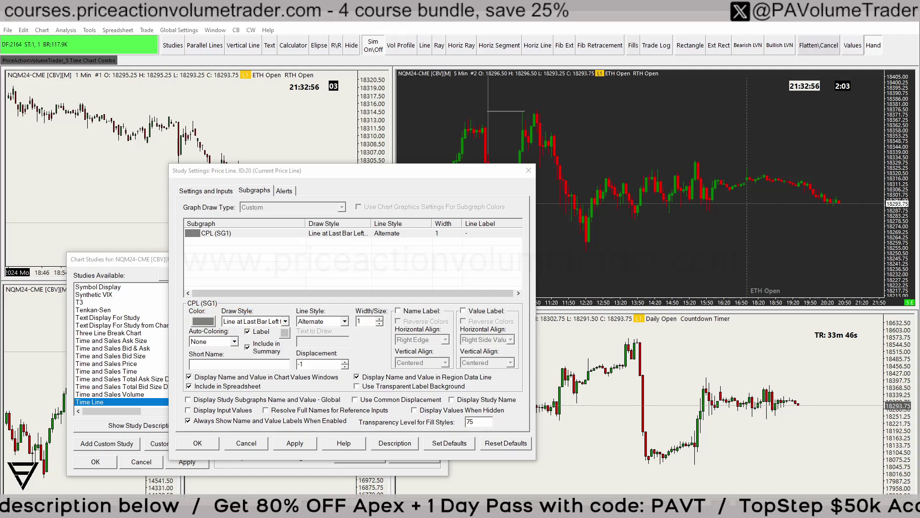
pyautogui.click(202, 443)
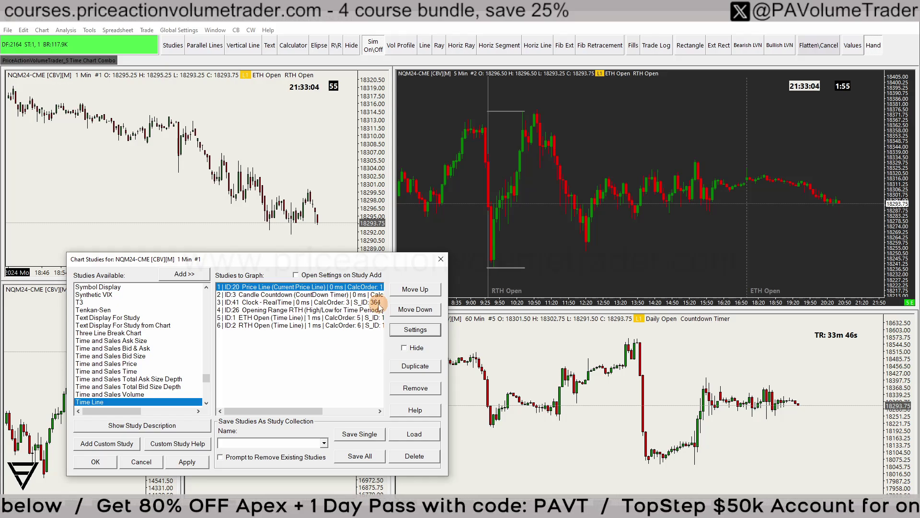
pyautogui.click(96, 463)
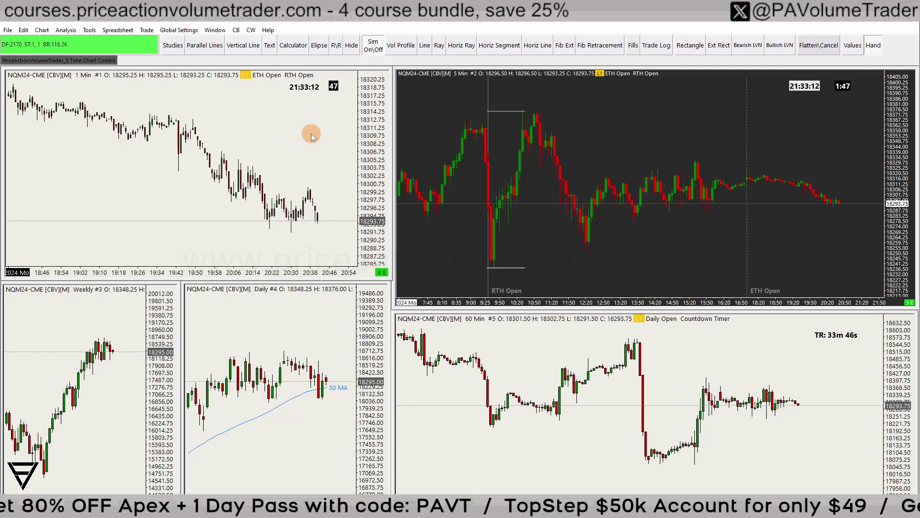
# Review the font entries in the global graphics settings and accept the dialog.
pyautogui.click(178, 29)
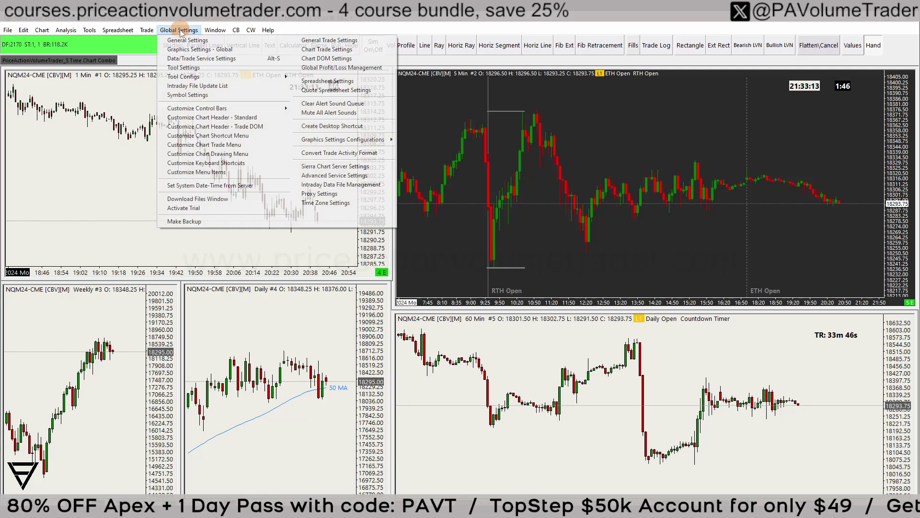
pyautogui.click(198, 51)
pyautogui.click(196, 135)
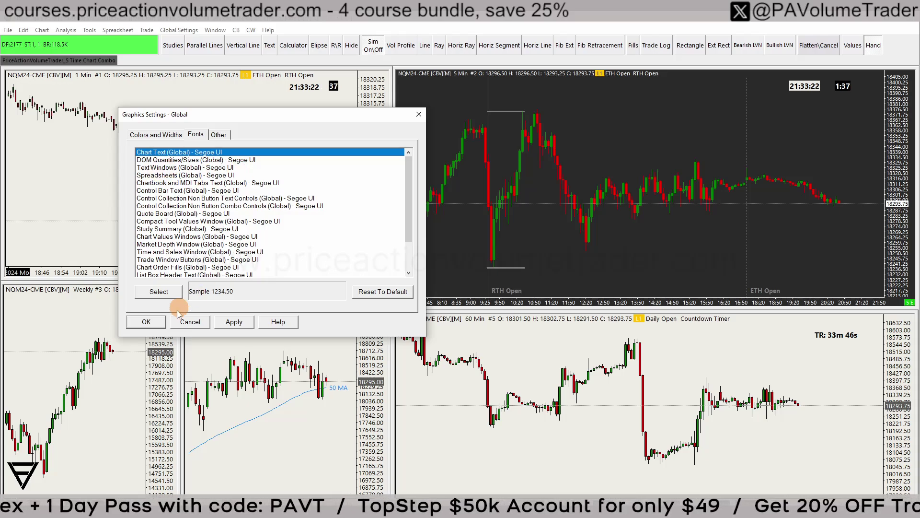
pyautogui.click(152, 321)
# Switch the 5 Min chart to the global graphics settings in its chart graphics settings, and apply the change.
pyautogui.rightClick(620, 129)
pyautogui.click(666, 144)
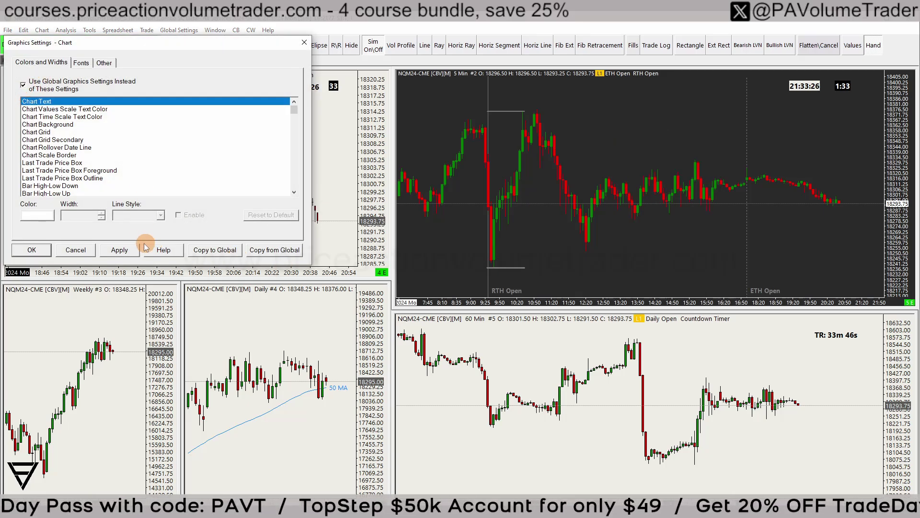
pyautogui.click(119, 250)
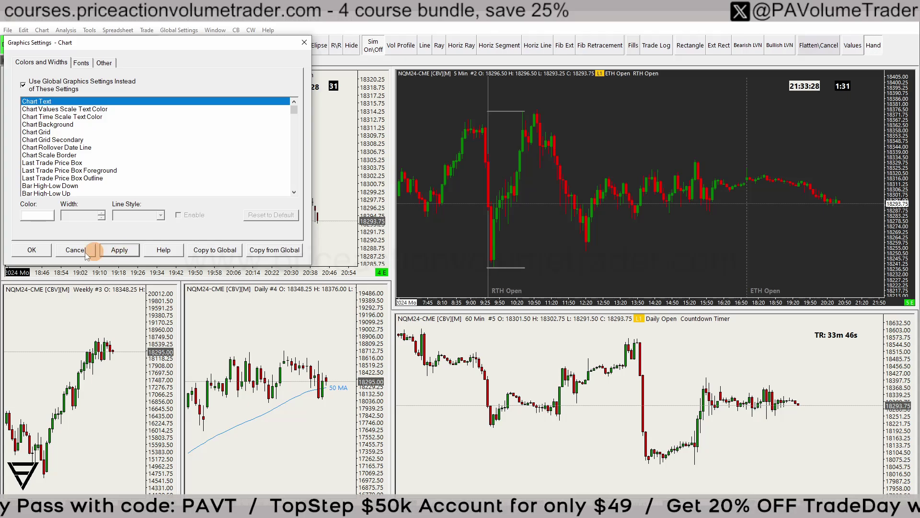
pyautogui.moveTo(115, 42); pyautogui.dragTo(225, 113)
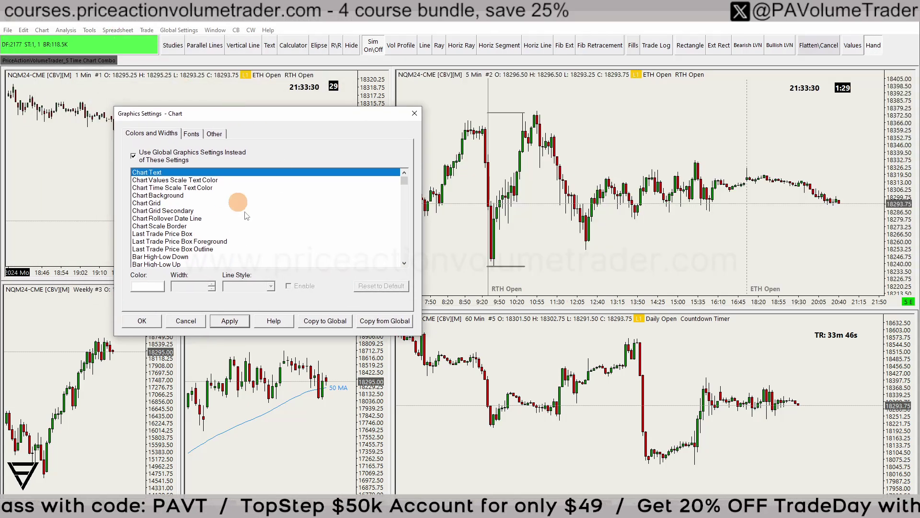
# Review the 5 Min chart's crosshair, scale text, background and secondary grid entries in its graphics settings, and accept the dialog.
pyautogui.moveTo(405, 184); pyautogui.dragTo(403, 202)
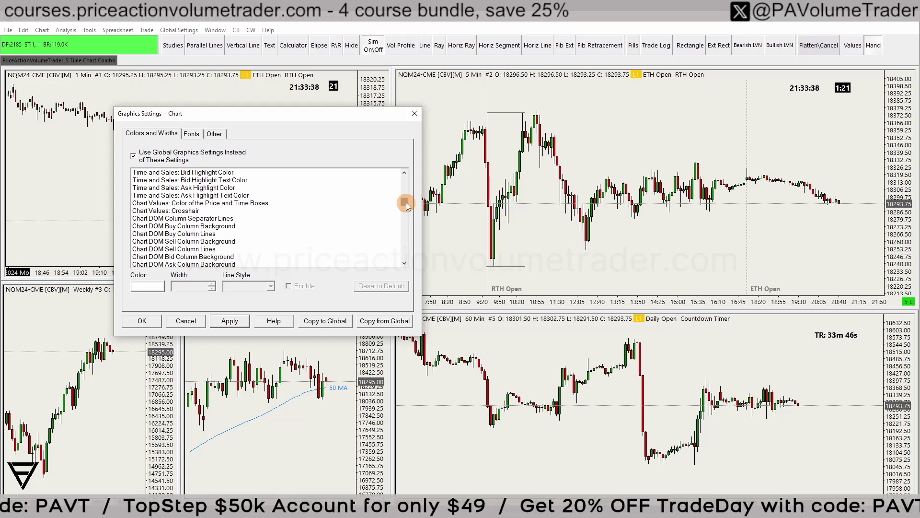
pyautogui.moveTo(405, 203); pyautogui.dragTo(405, 184)
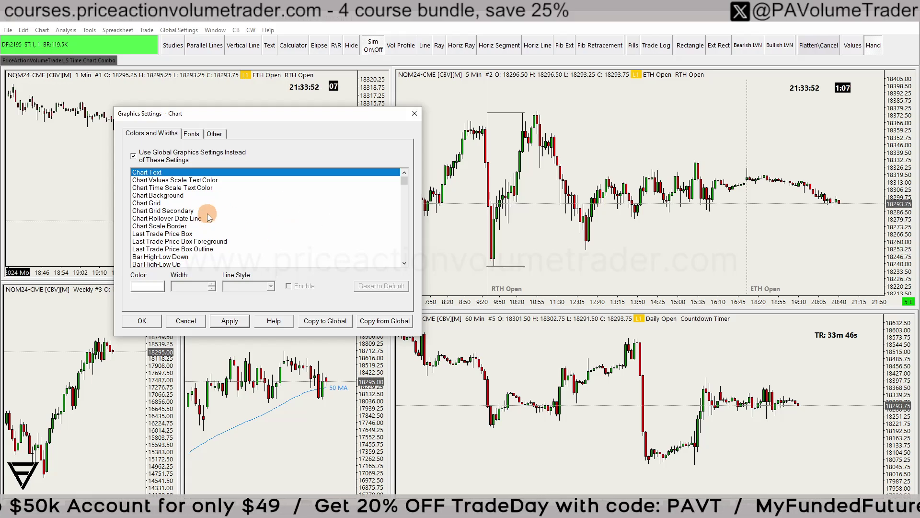
pyautogui.click(180, 182)
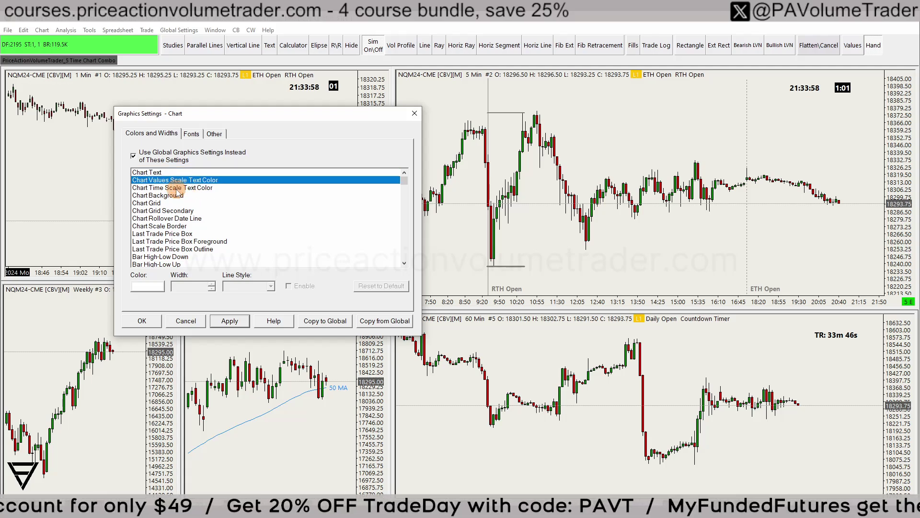
pyautogui.click(178, 188)
pyautogui.click(176, 196)
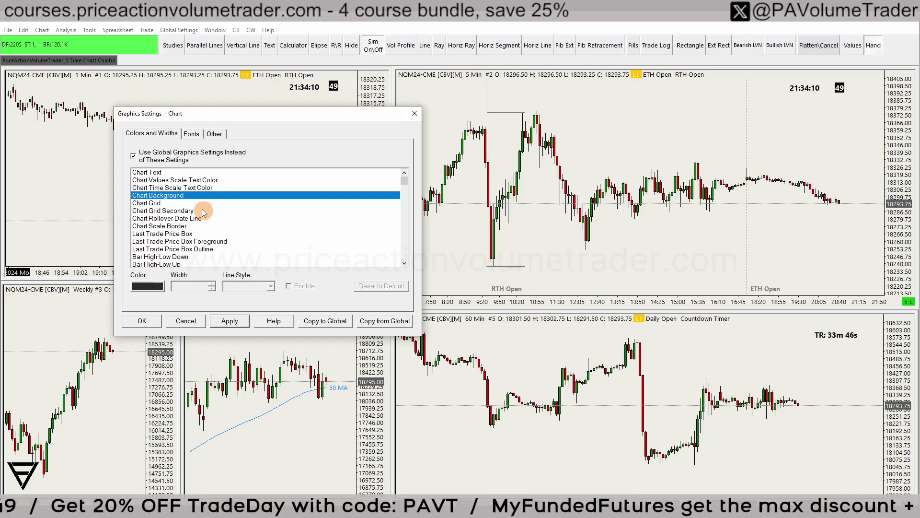
pyautogui.click(157, 211)
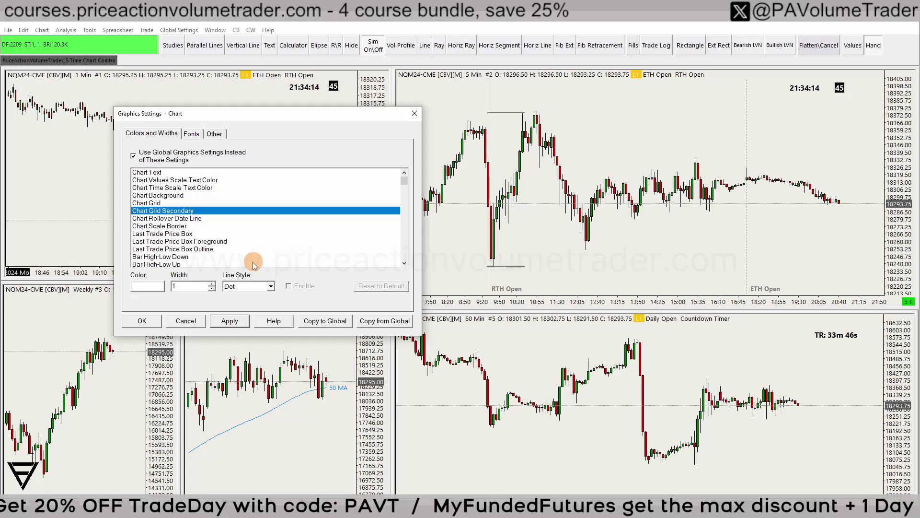
pyautogui.click(146, 324)
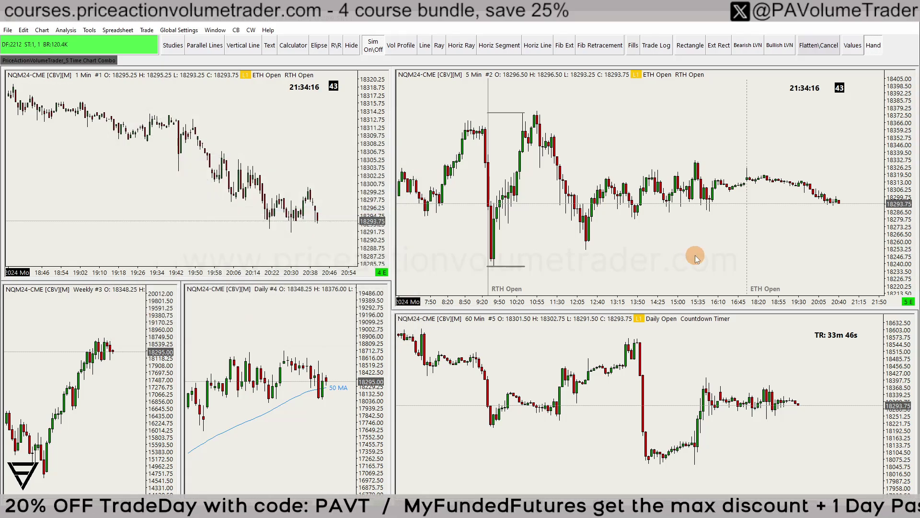